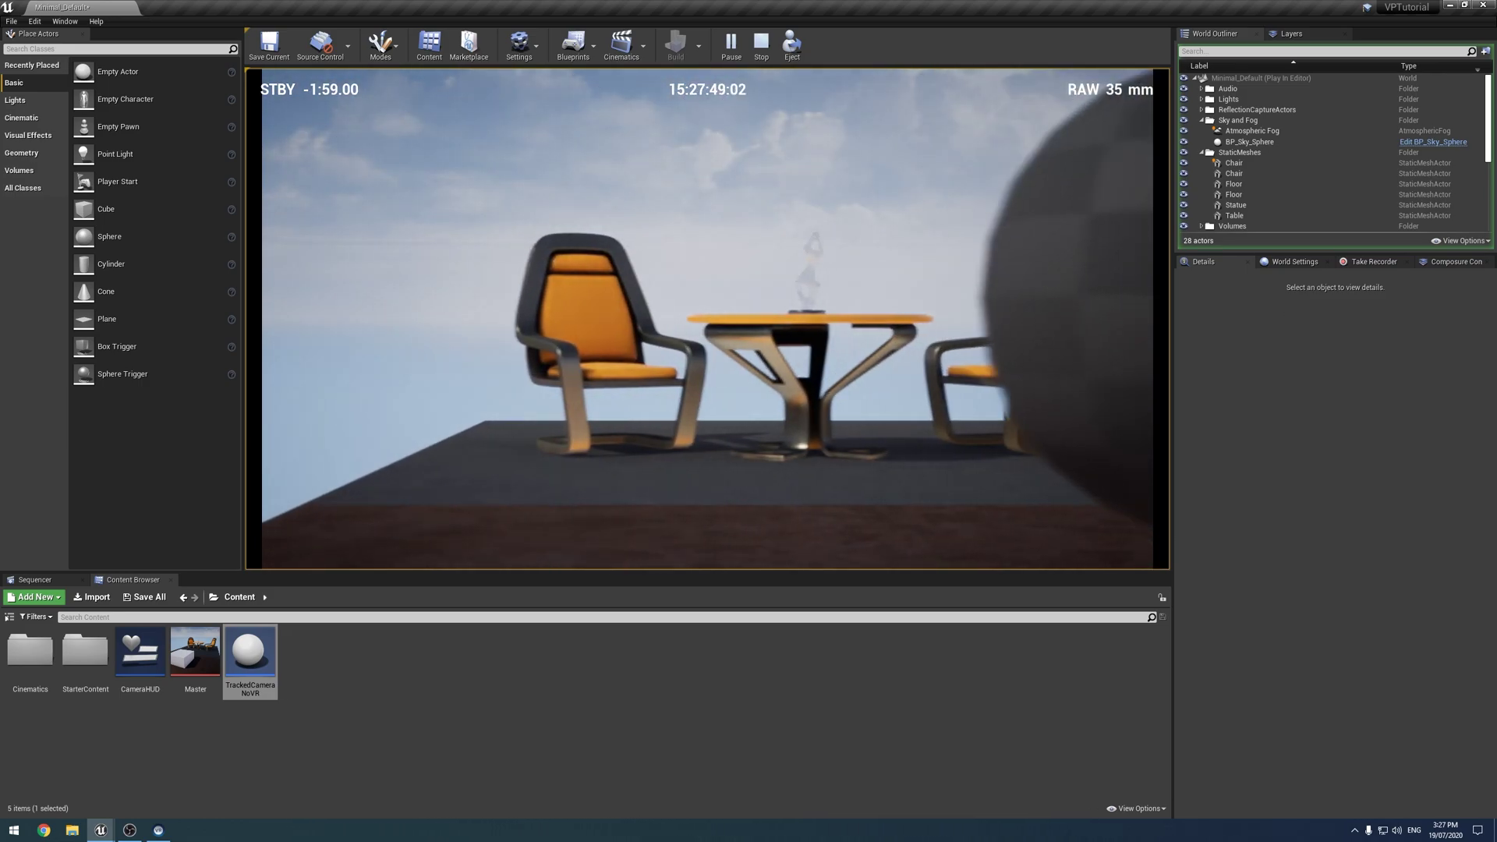
Stop the running preview and look over the level around the white cube and camera.
{"action": "key", "text": "Escape"}
{"action": "mouse_move", "coordinate": [706, 318]}
{"action": "right_mouse_down"}
{"action": "mouse_move", "coordinate": [707, 436]}
{"action": "mouse_move", "coordinate": [707, 390]}
{"action": "mouse_move", "coordinate": [639, 366]}
{"action": "mouse_move", "coordinate": [707, 328]}
{"action": "right_mouse_up"}
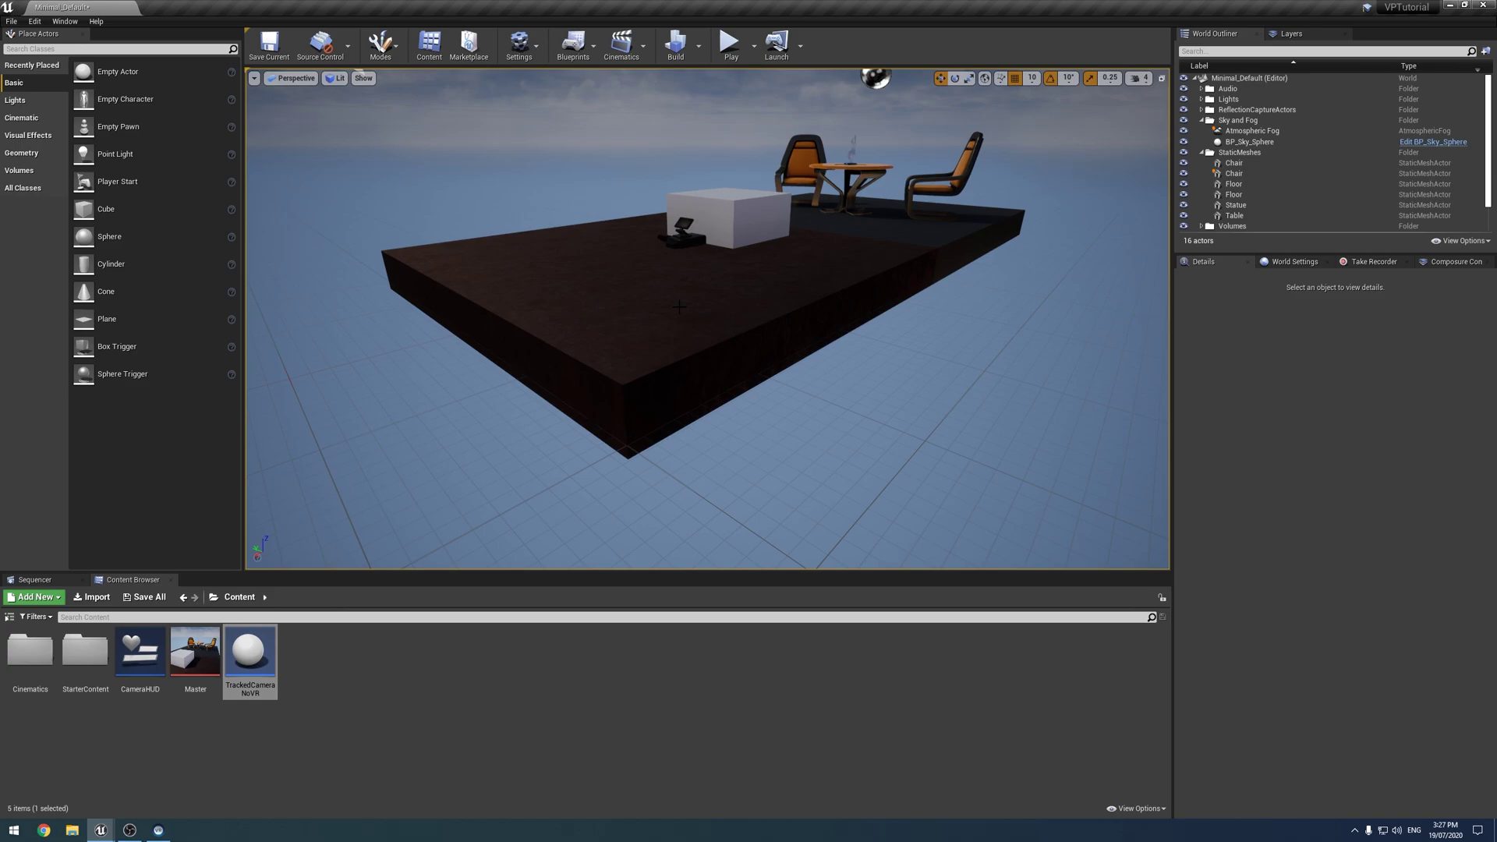
{"action": "right_click_drag", "start_coordinate": [632, 232], "coordinate": [475, 249]}
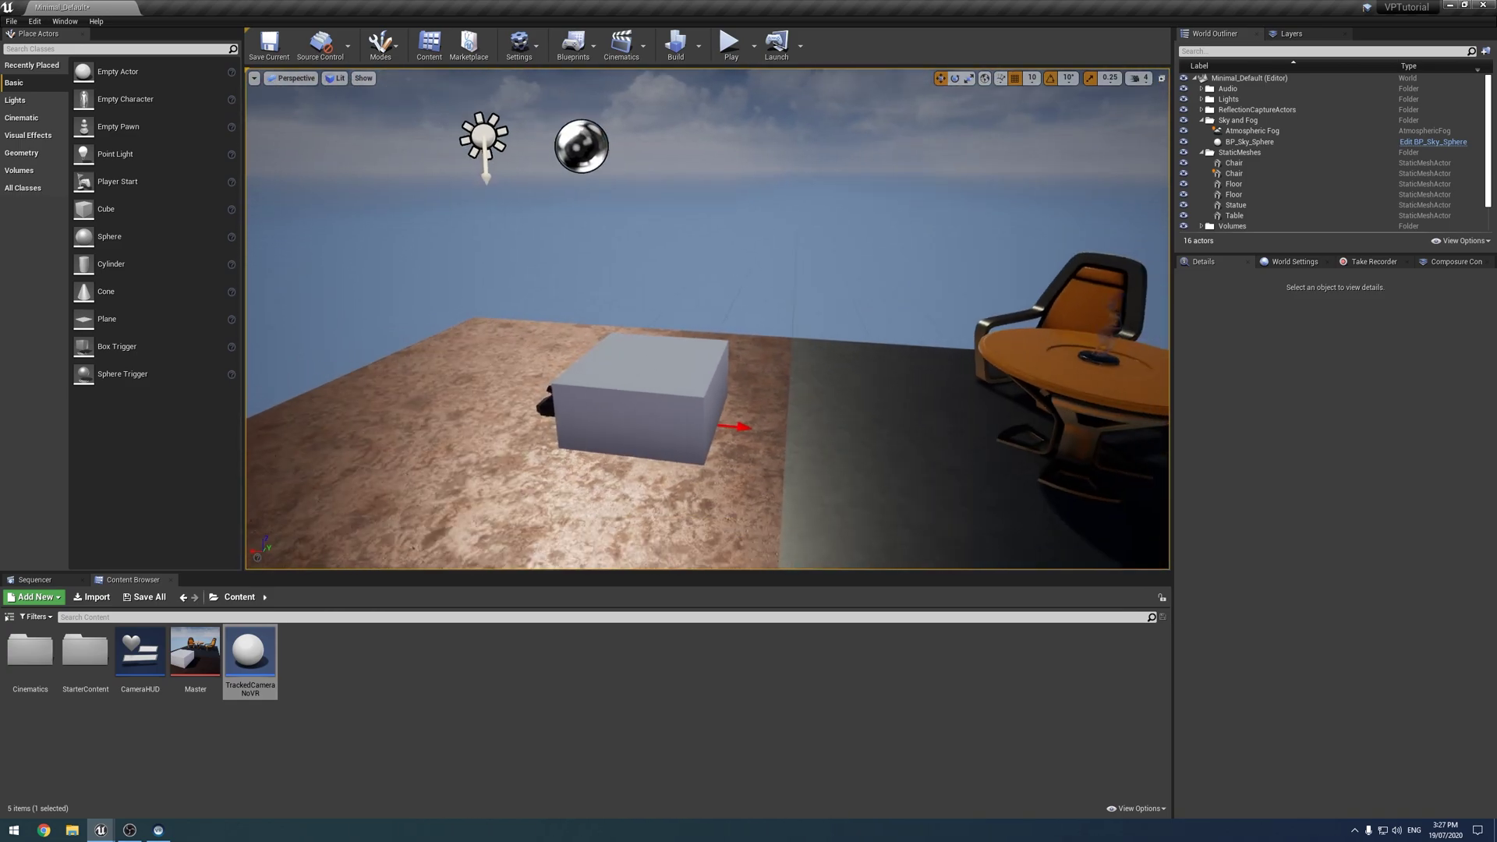
Open the TrackedCameraNoVR blueprint, look over its Event Graph up to the Set Camera View group, and return to the level.
{"action": "left_click_drag", "start_coordinate": [247, 656], "coordinate": [243, 651]}
{"action": "double_click", "coordinate": [254, 631]}
{"action": "right_click_drag", "start_coordinate": [505, 321], "coordinate": [536, 424]}
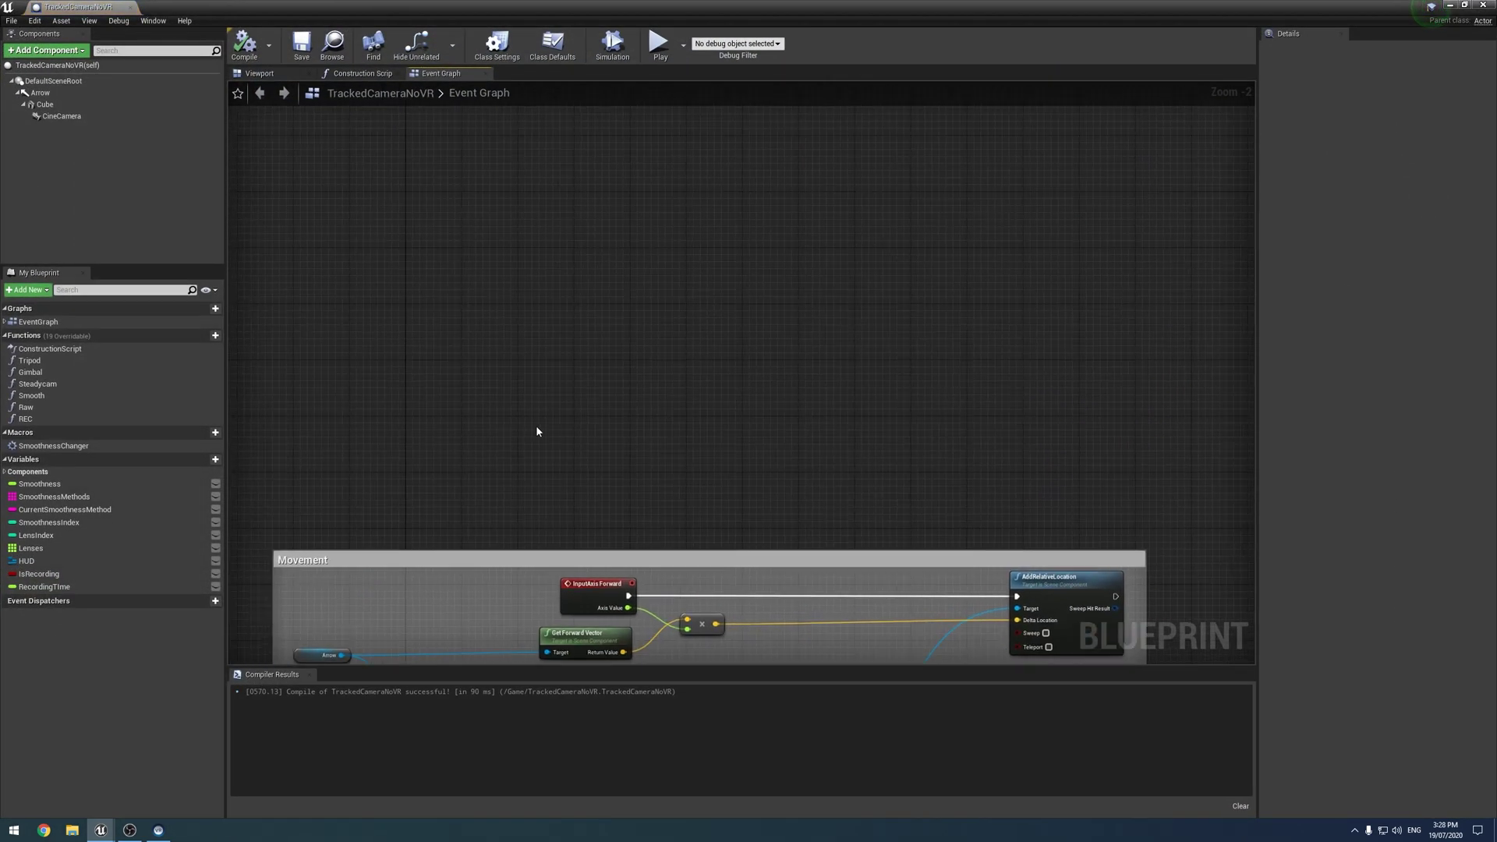
{"action": "scroll", "coordinate": [536, 424], "scroll_direction": "down", "scroll_amount": 6}
{"action": "scroll", "coordinate": [559, 313], "scroll_direction": "up", "scroll_amount": 7}
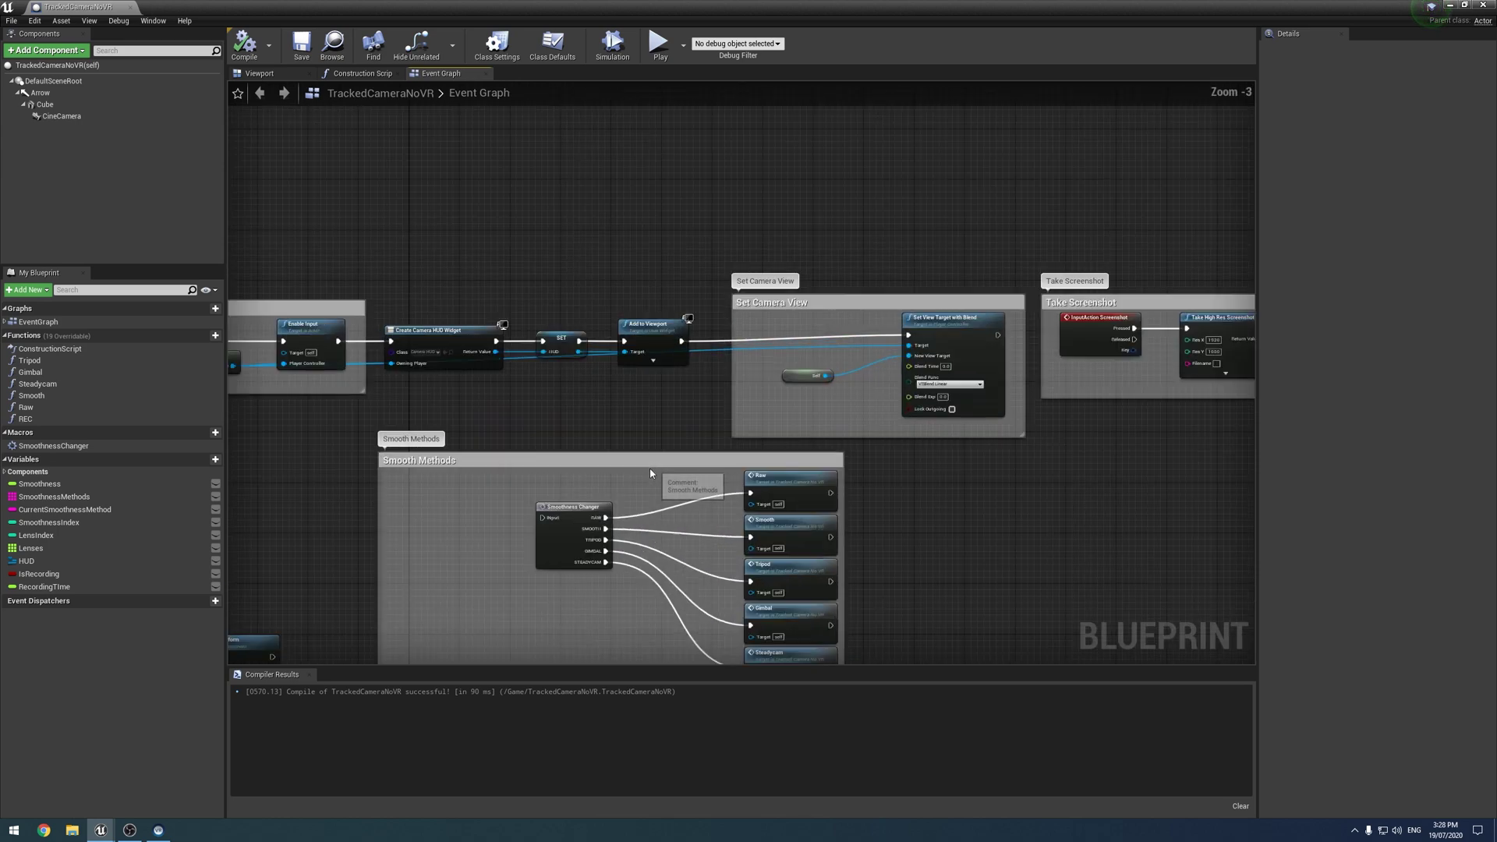
{"action": "right_click_drag", "start_coordinate": [635, 499], "coordinate": [519, 541]}
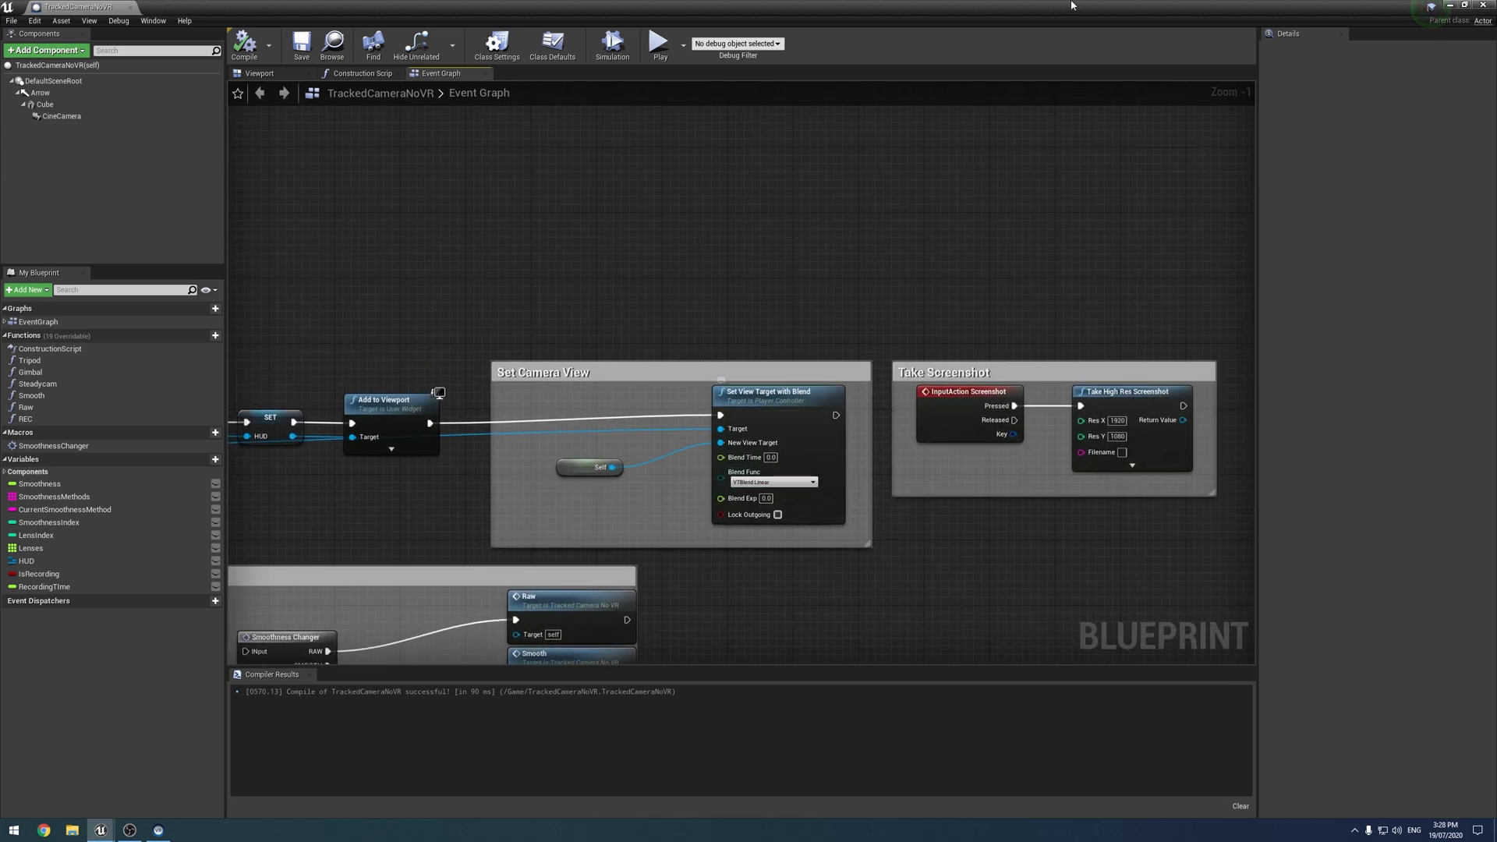
{"action": "left_click", "coordinate": [1449, 6]}
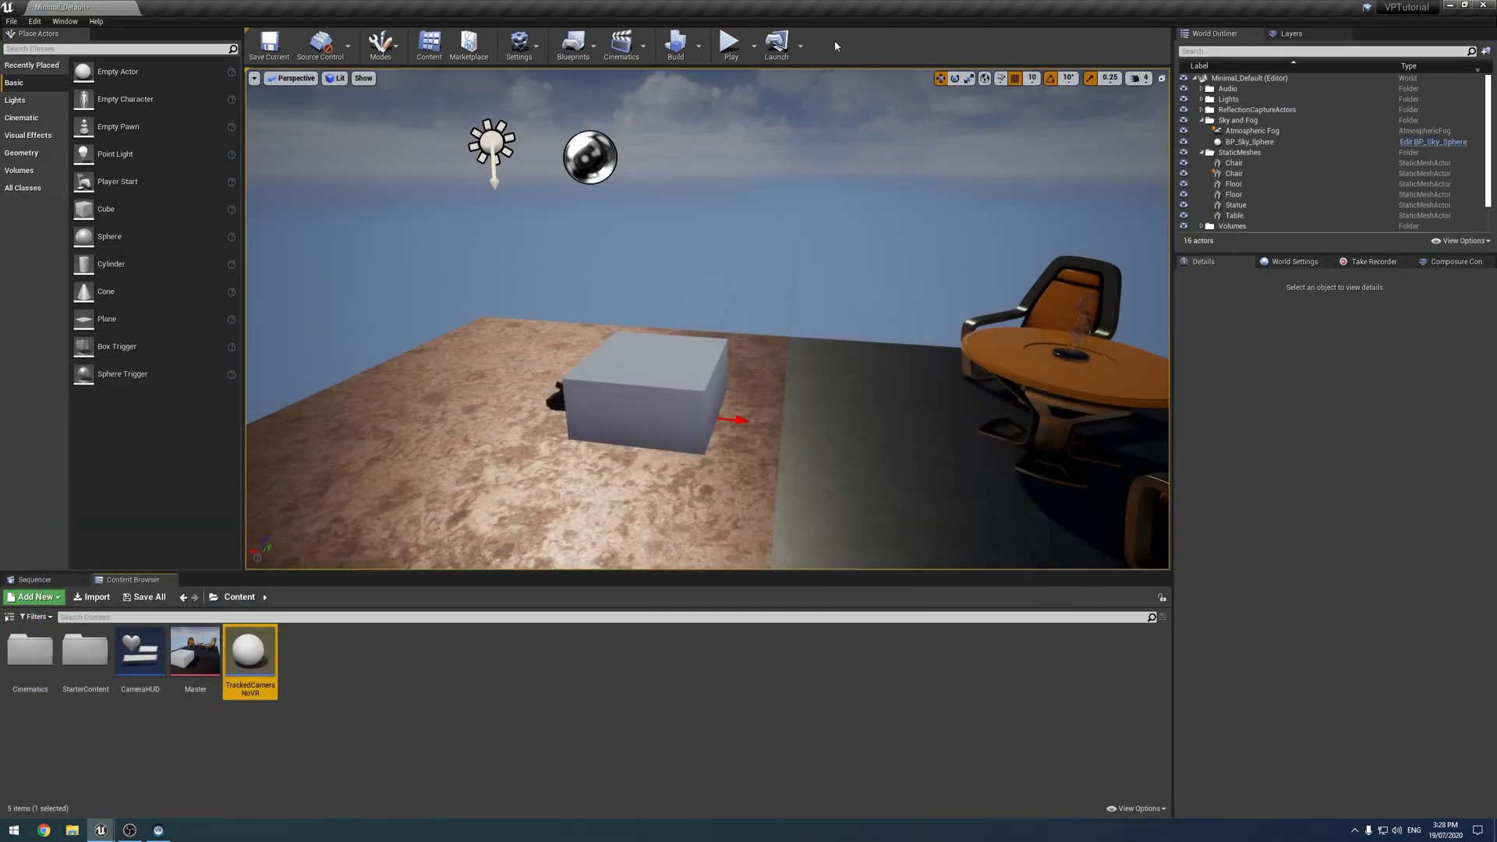
Play the level to check the tracked camera's view of the table and chairs, and stop the preview.
{"action": "left_click", "coordinate": [732, 45]}
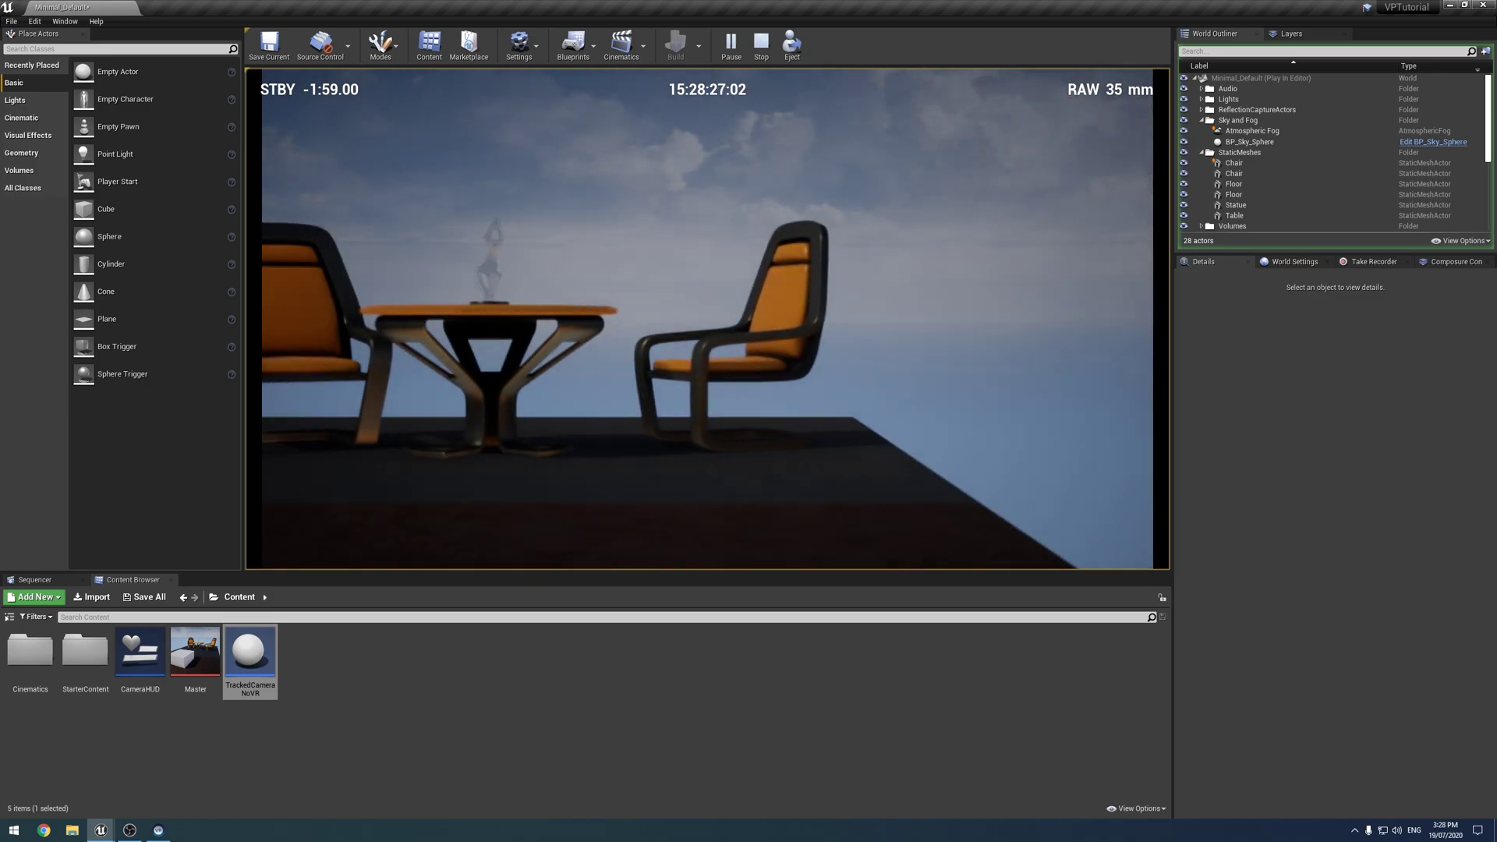
{"action": "key", "text": "Escape"}
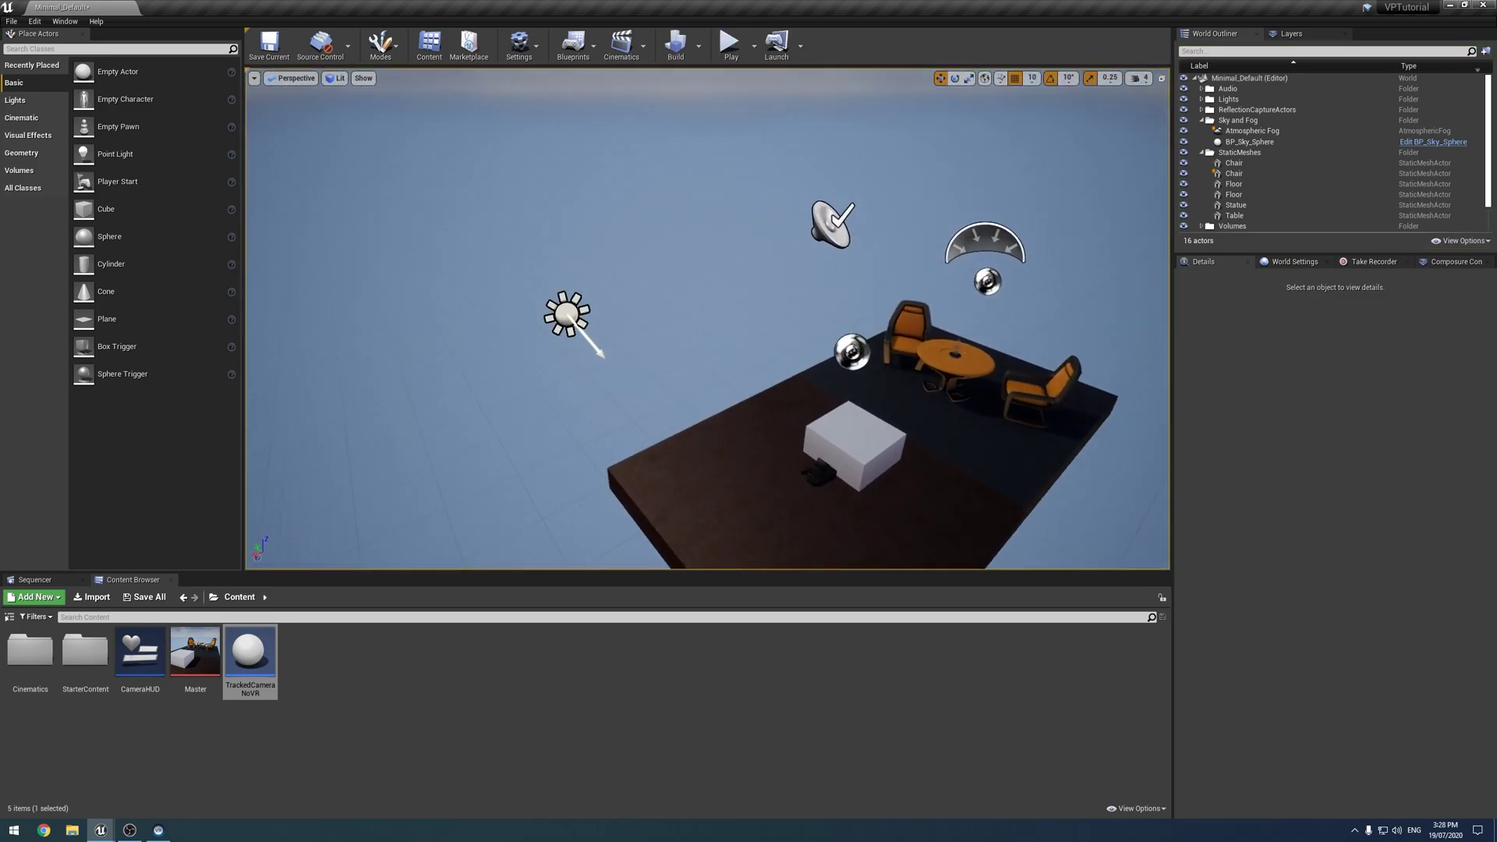
{"action": "right_click_drag", "start_coordinate": [707, 318], "coordinate": [913, 257]}
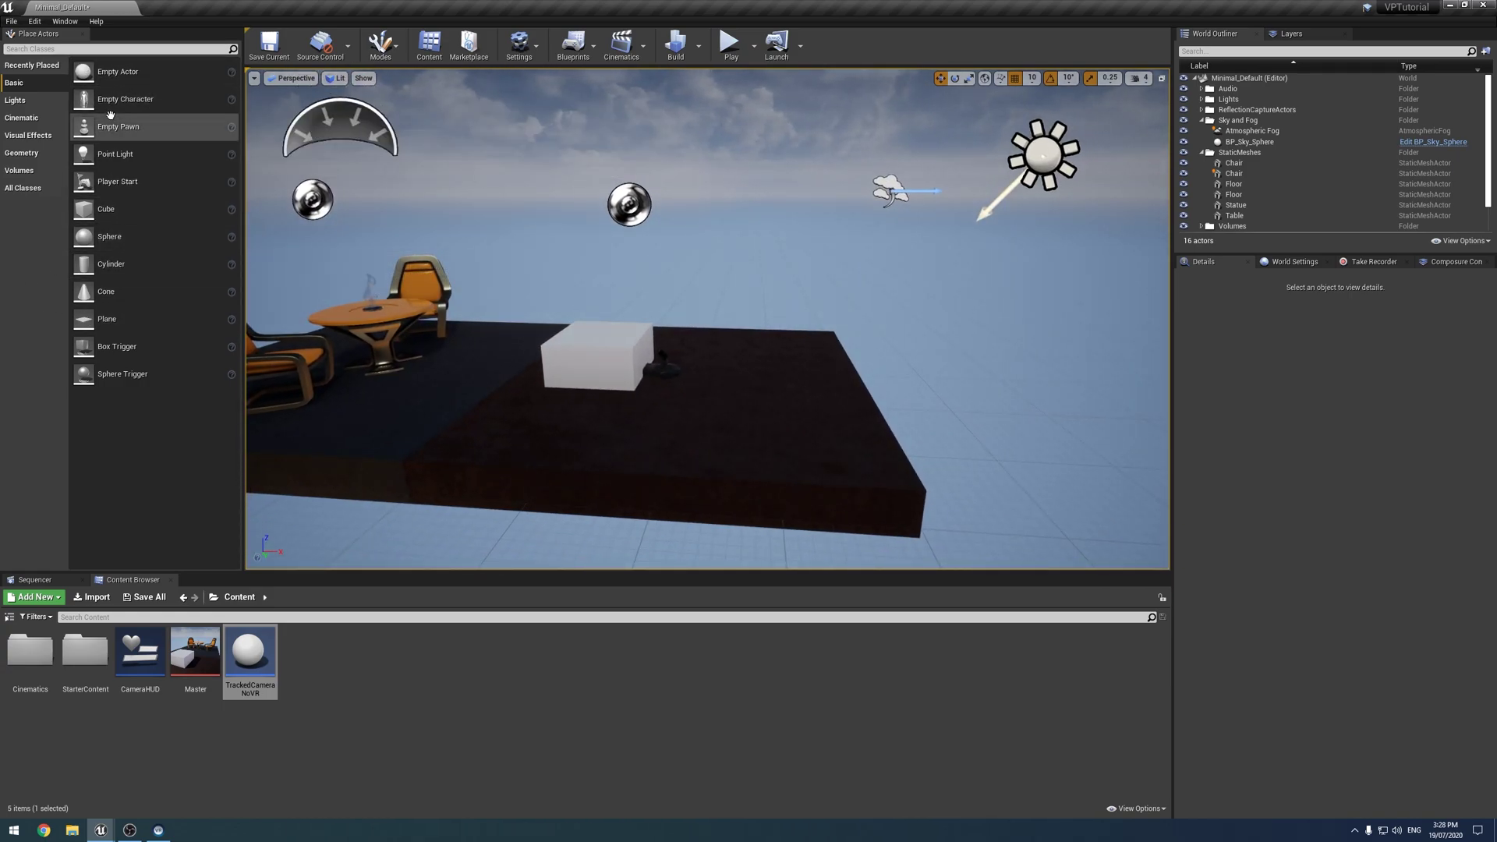
Place a Player Start on the brown floor beside the tracked camera.
{"action": "left_click", "coordinate": [35, 49]}
{"action": "type", "text": "Play"}
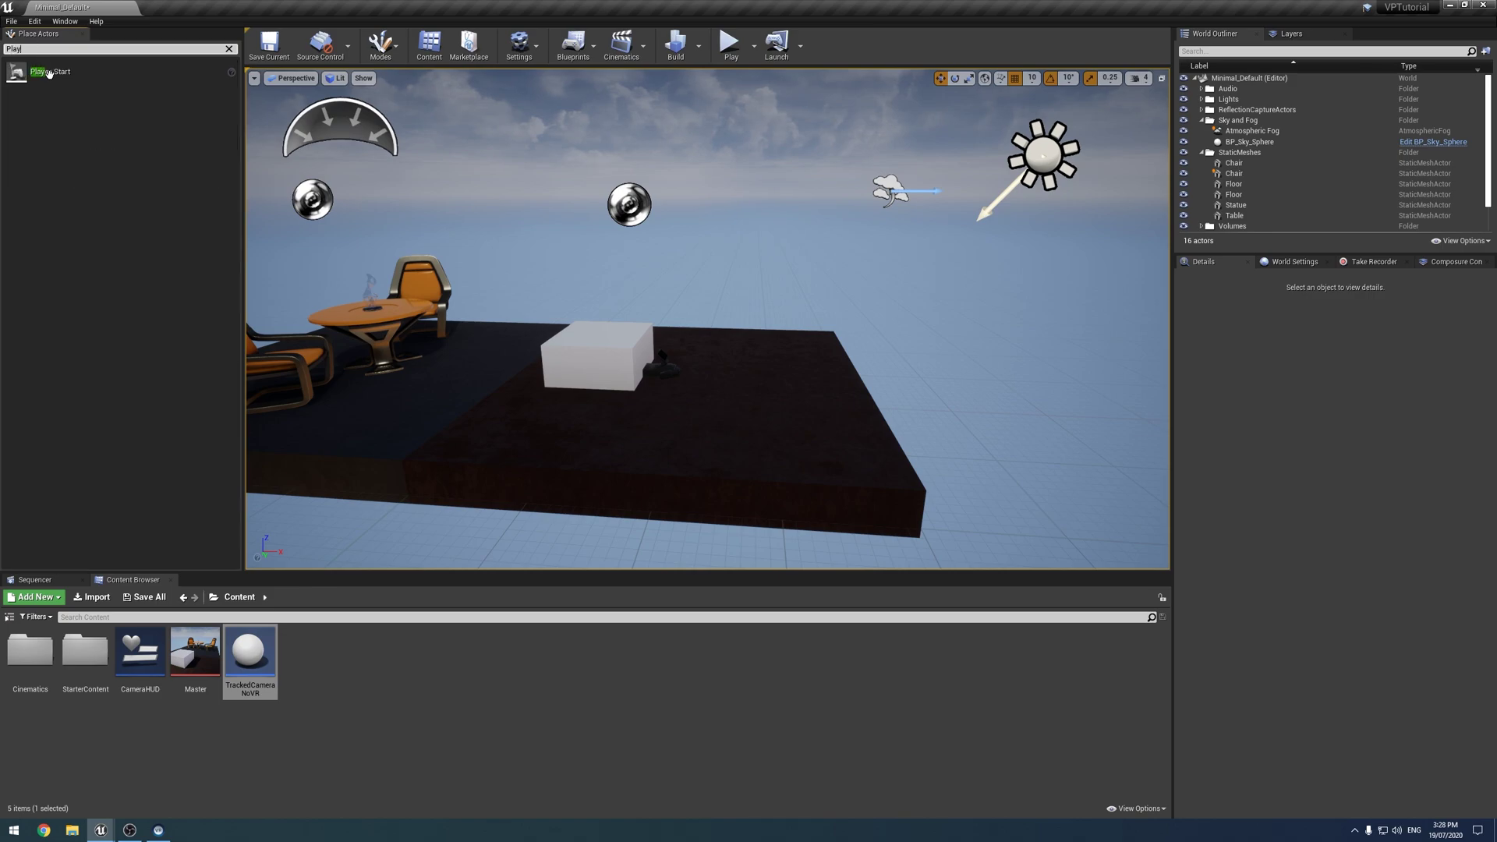
{"action": "left_click_drag", "start_coordinate": [49, 73], "coordinate": [670, 336]}
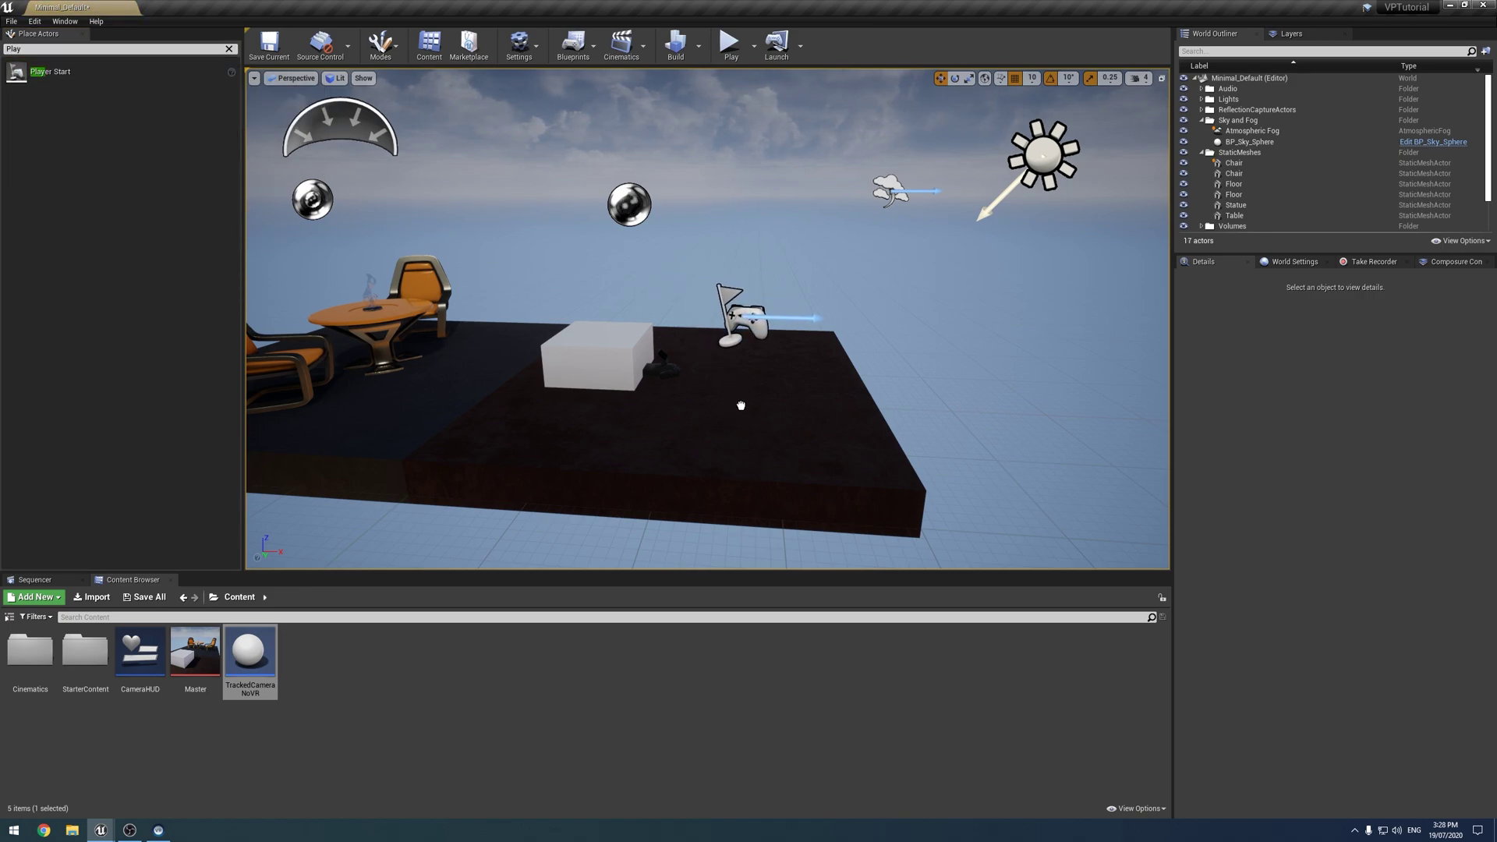
Play the level with the Player Start, move the camera back from the table, and stop the preview.
{"action": "left_click", "coordinate": [731, 49]}
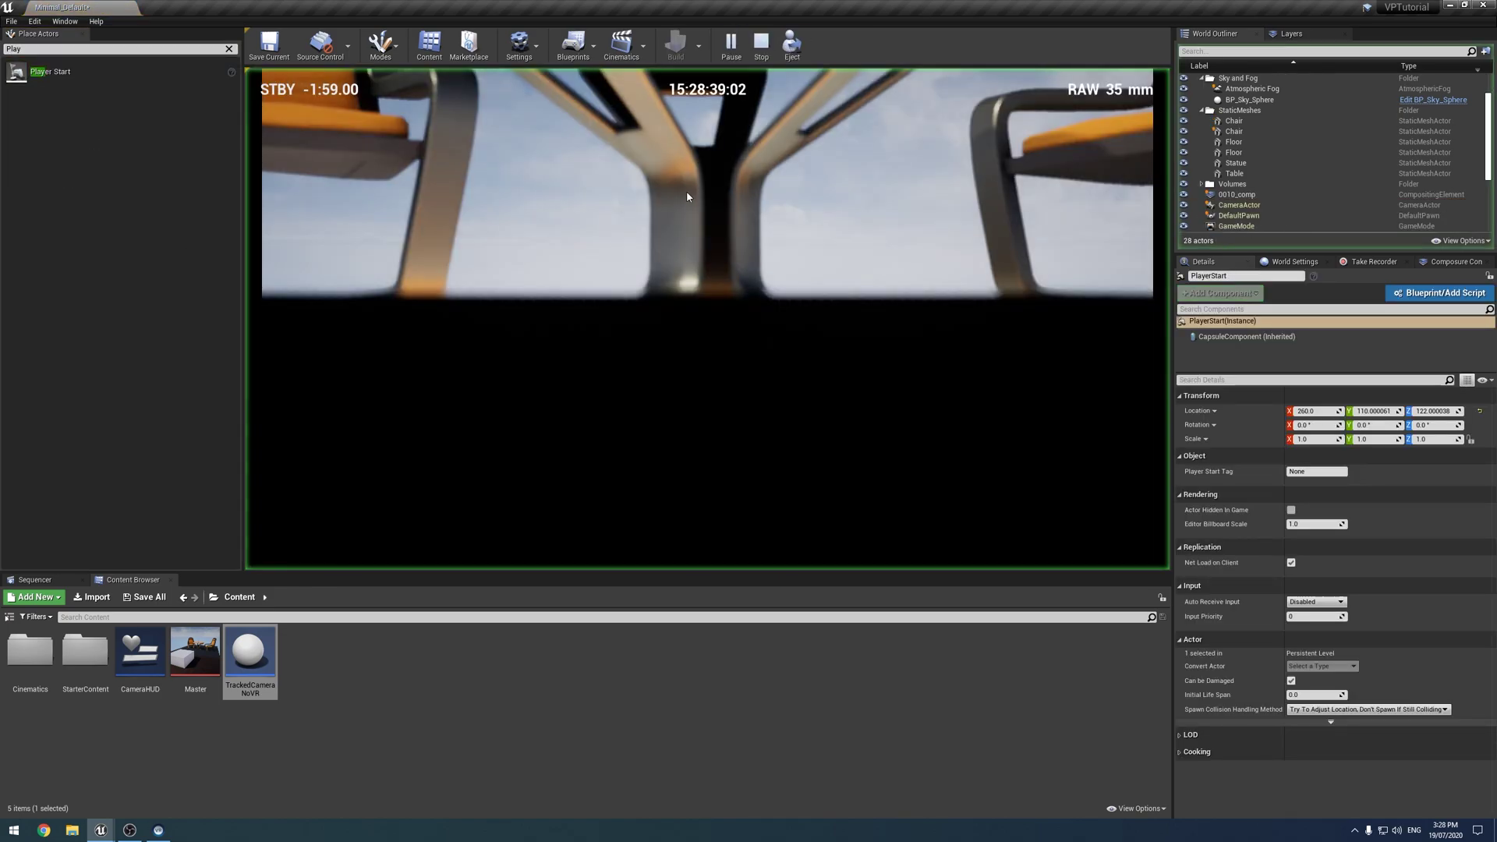
{"action": "left_click", "coordinate": [598, 250]}
{"action": "key", "text": "s"}
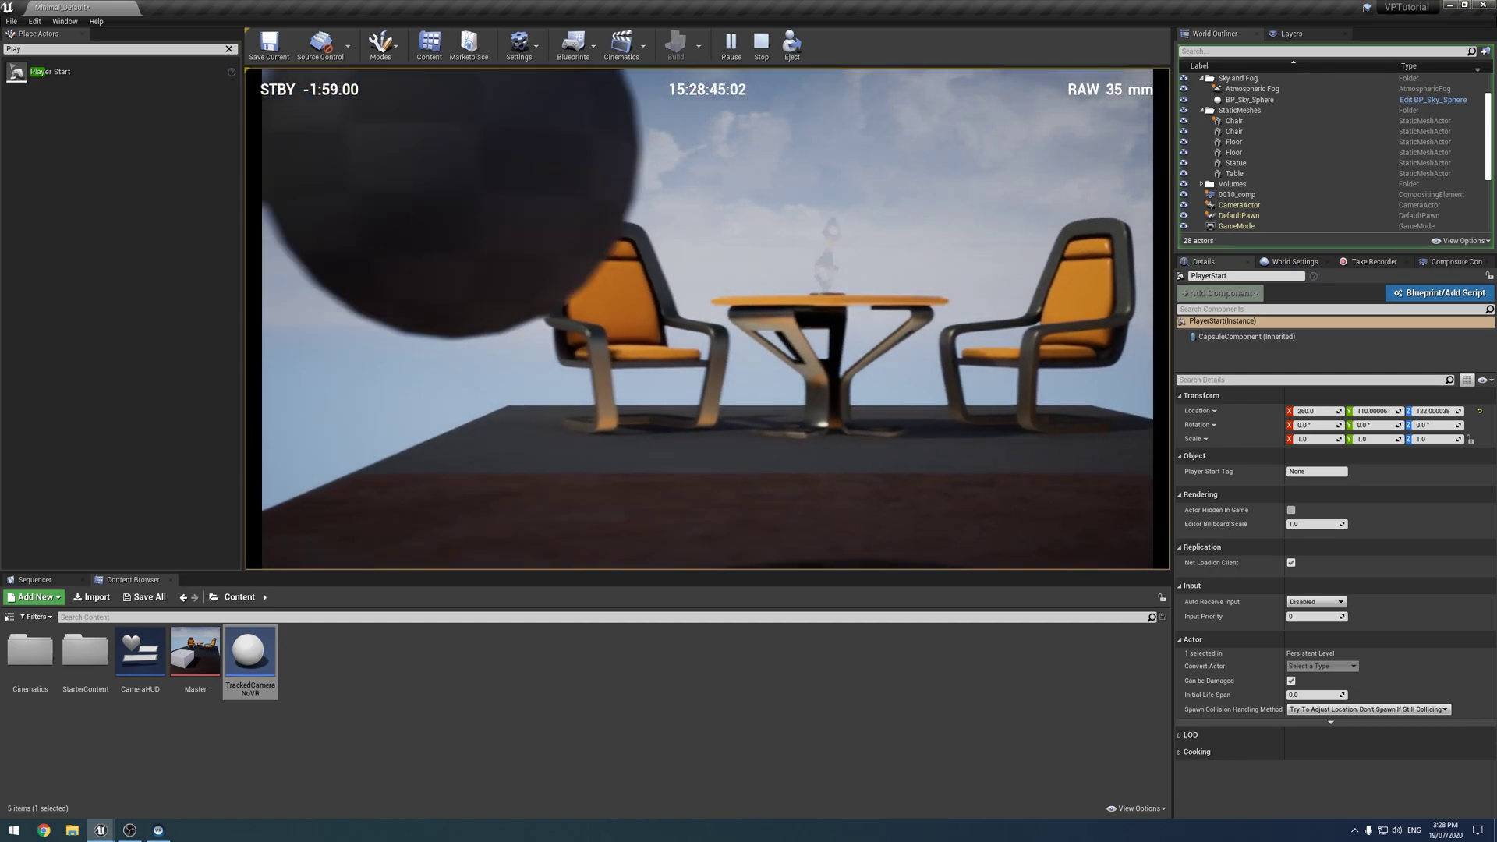
{"action": "key", "text": "Escape"}
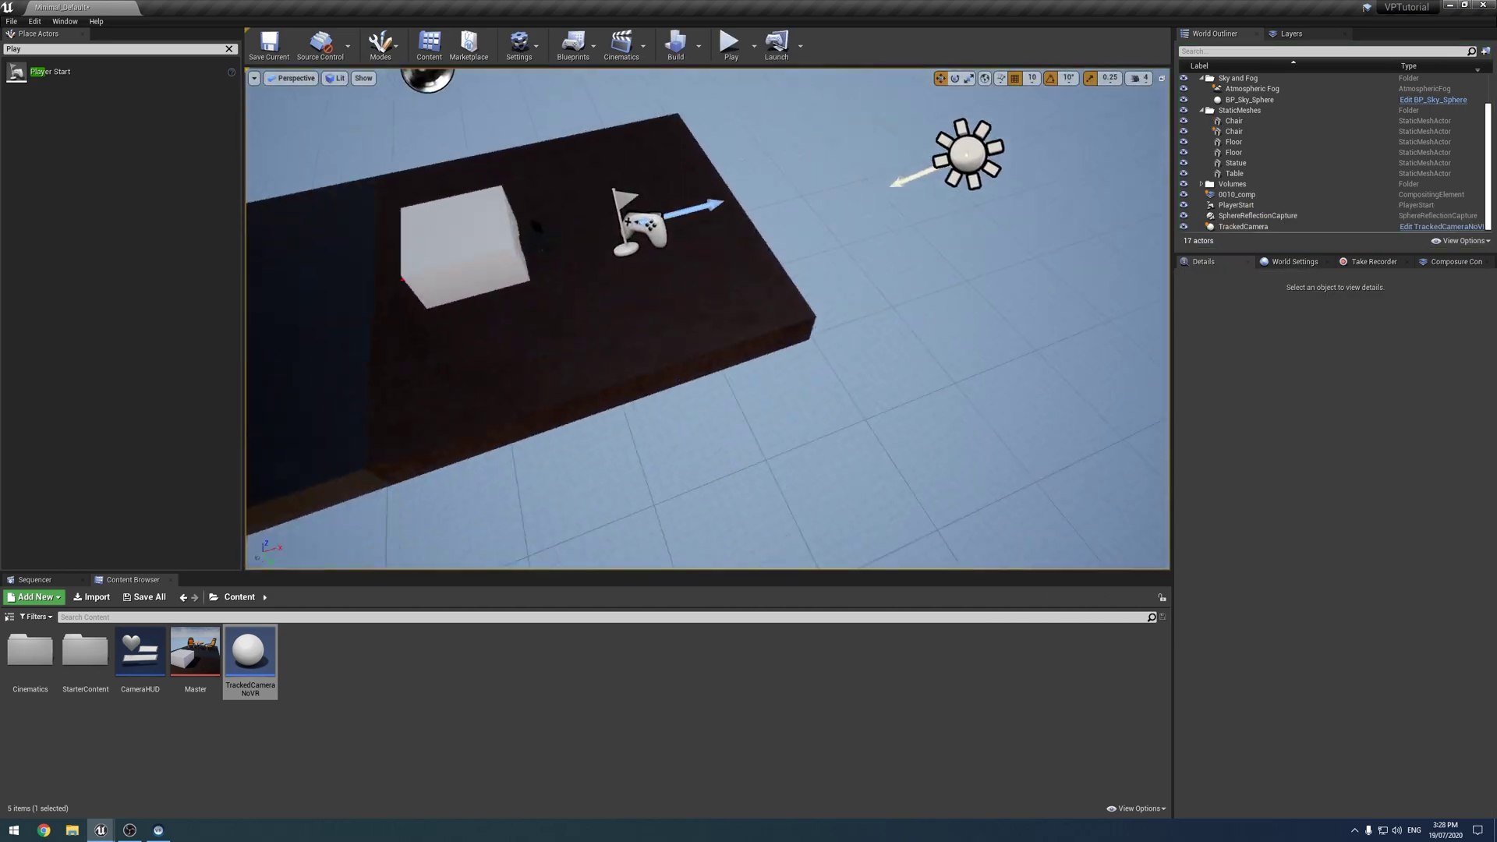
Delete the Player Start from the brown floor.
{"action": "right_click_drag", "start_coordinate": [684, 233], "coordinate": [592, 218]}
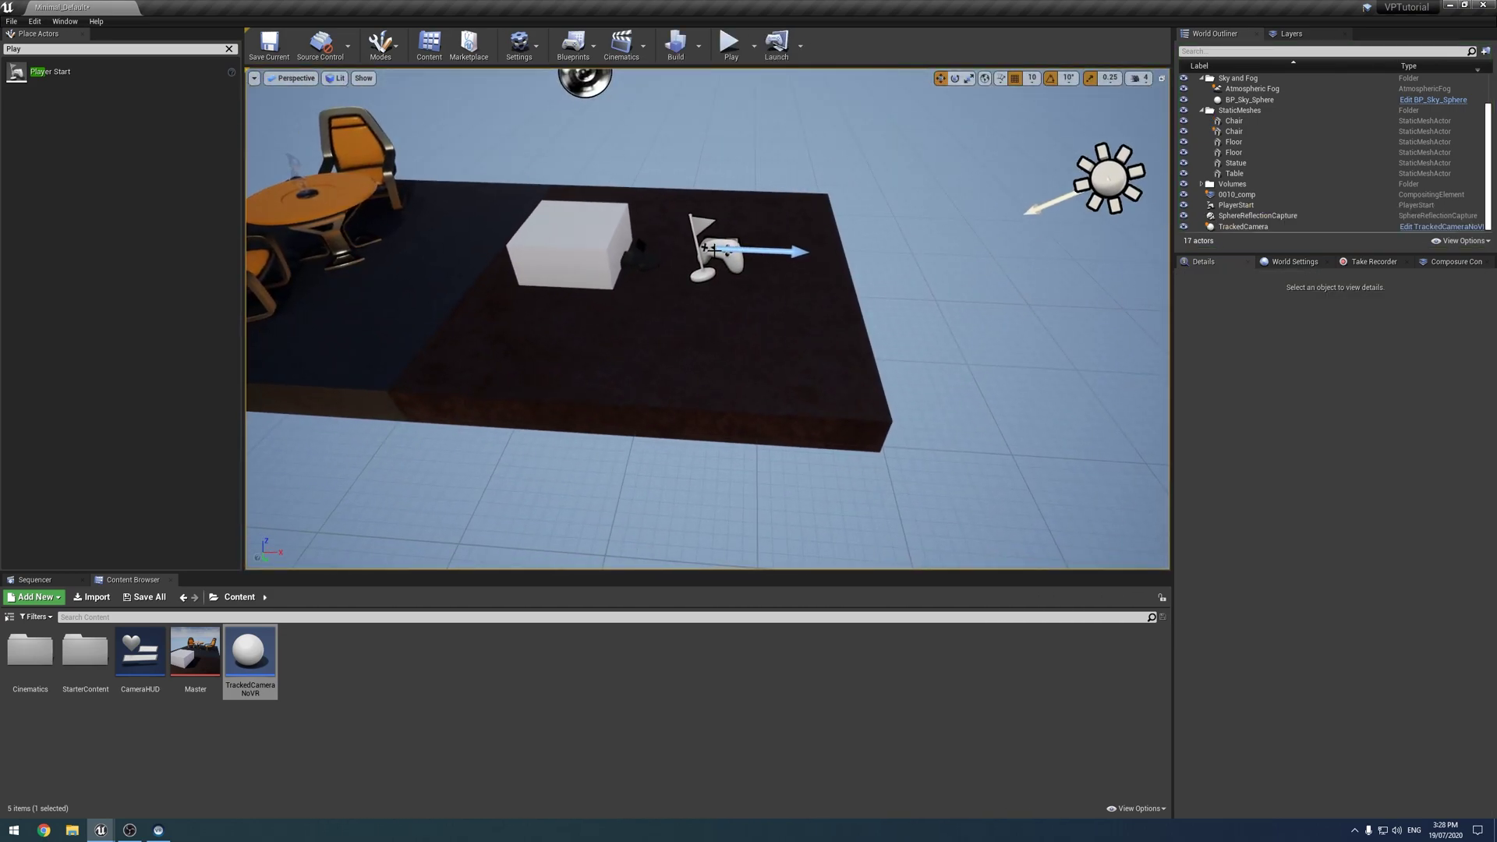
{"action": "left_click", "coordinate": [710, 249]}
{"action": "key", "text": "Delete"}
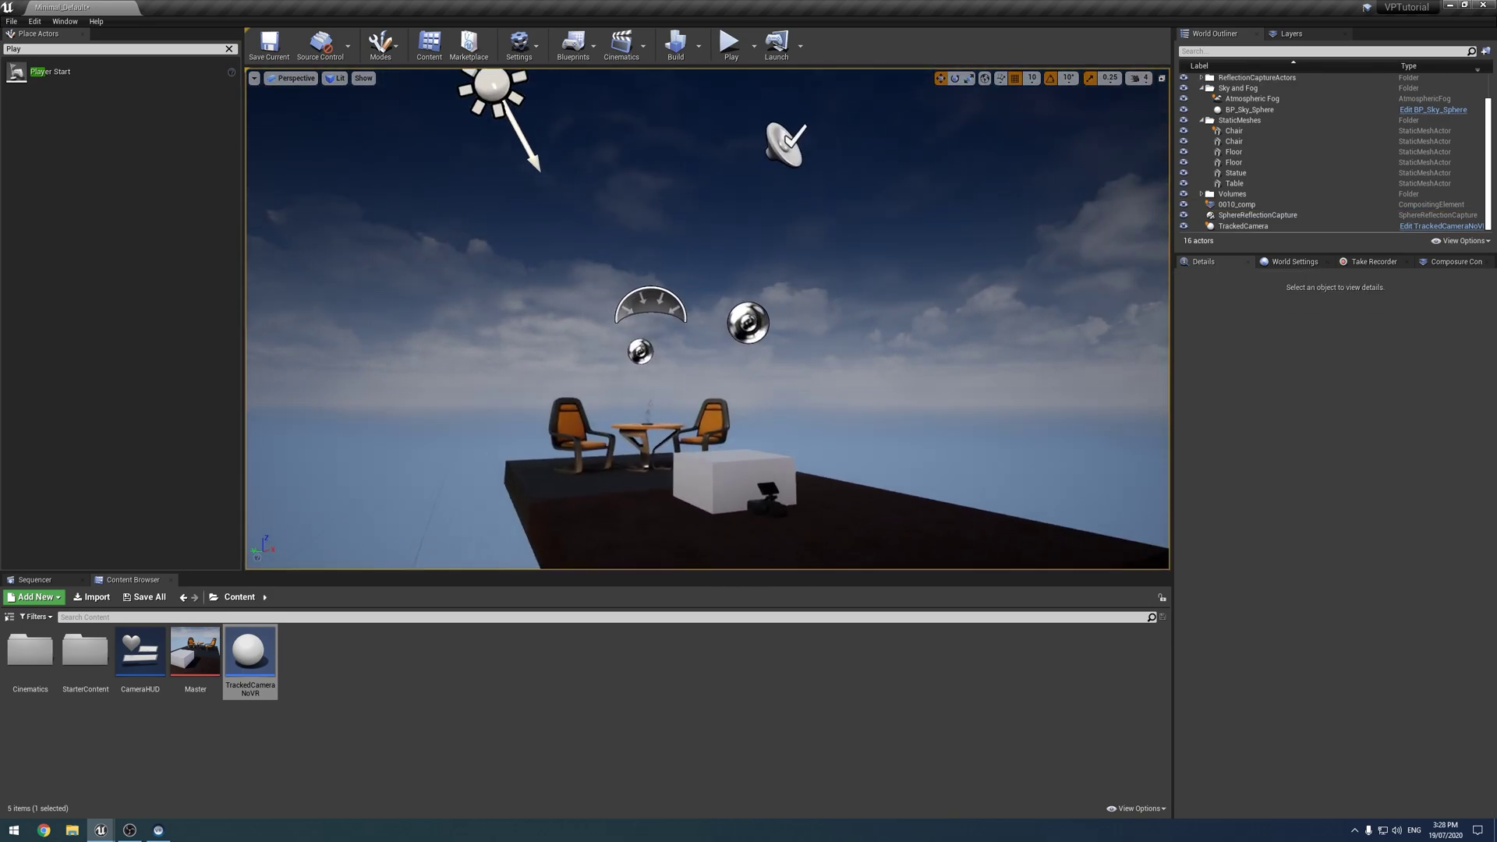
Test playing the level from a viewpoint close to the statue on the table, and stop the preview.
{"action": "right_click_drag", "start_coordinate": [708, 318], "coordinate": [842, 269]}
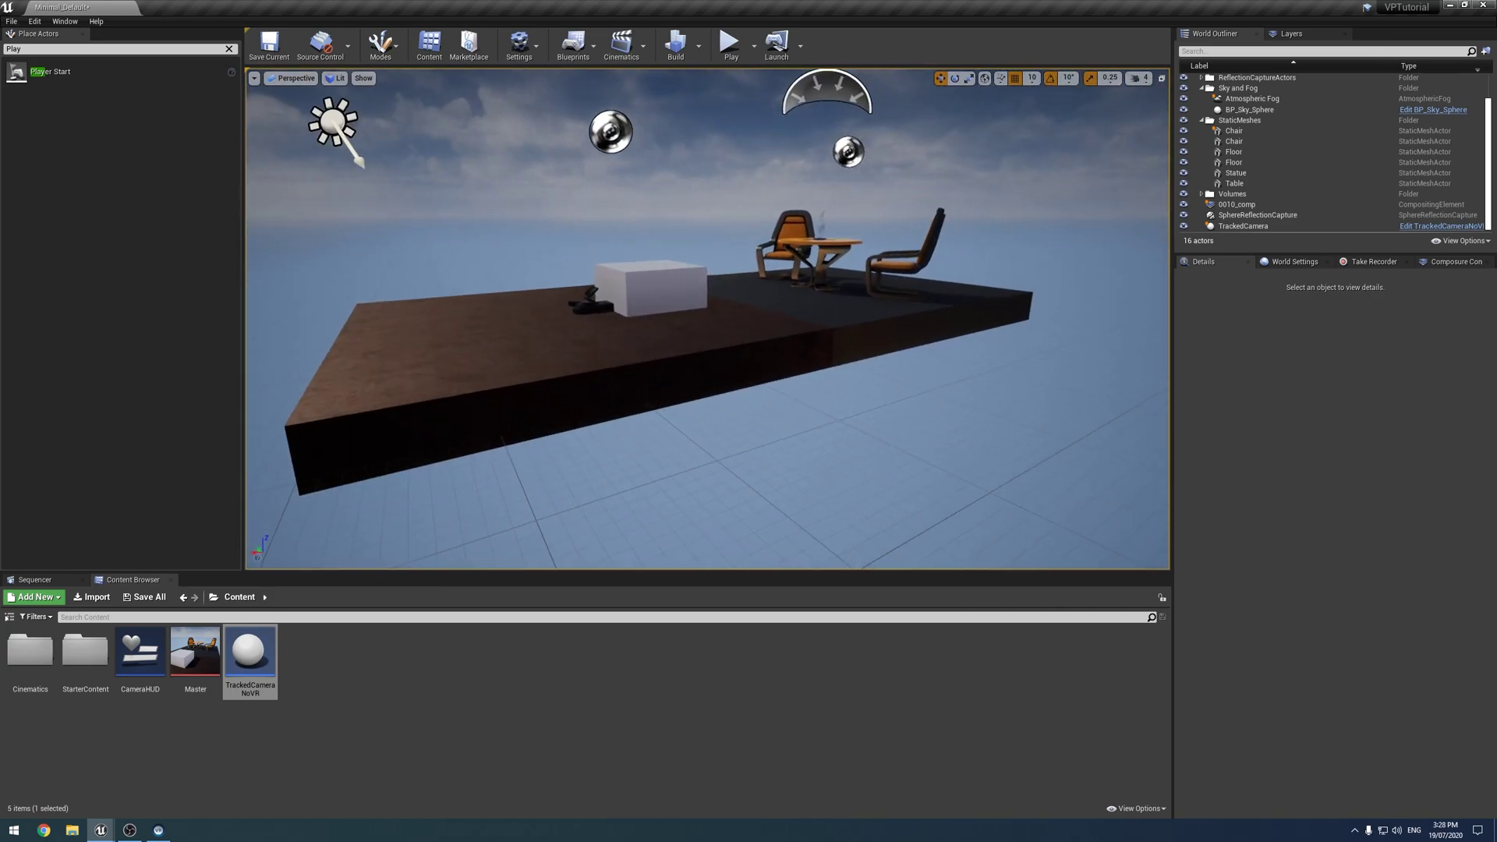
{"action": "right_click_drag", "start_coordinate": [707, 318], "coordinate": [1006, 312]}
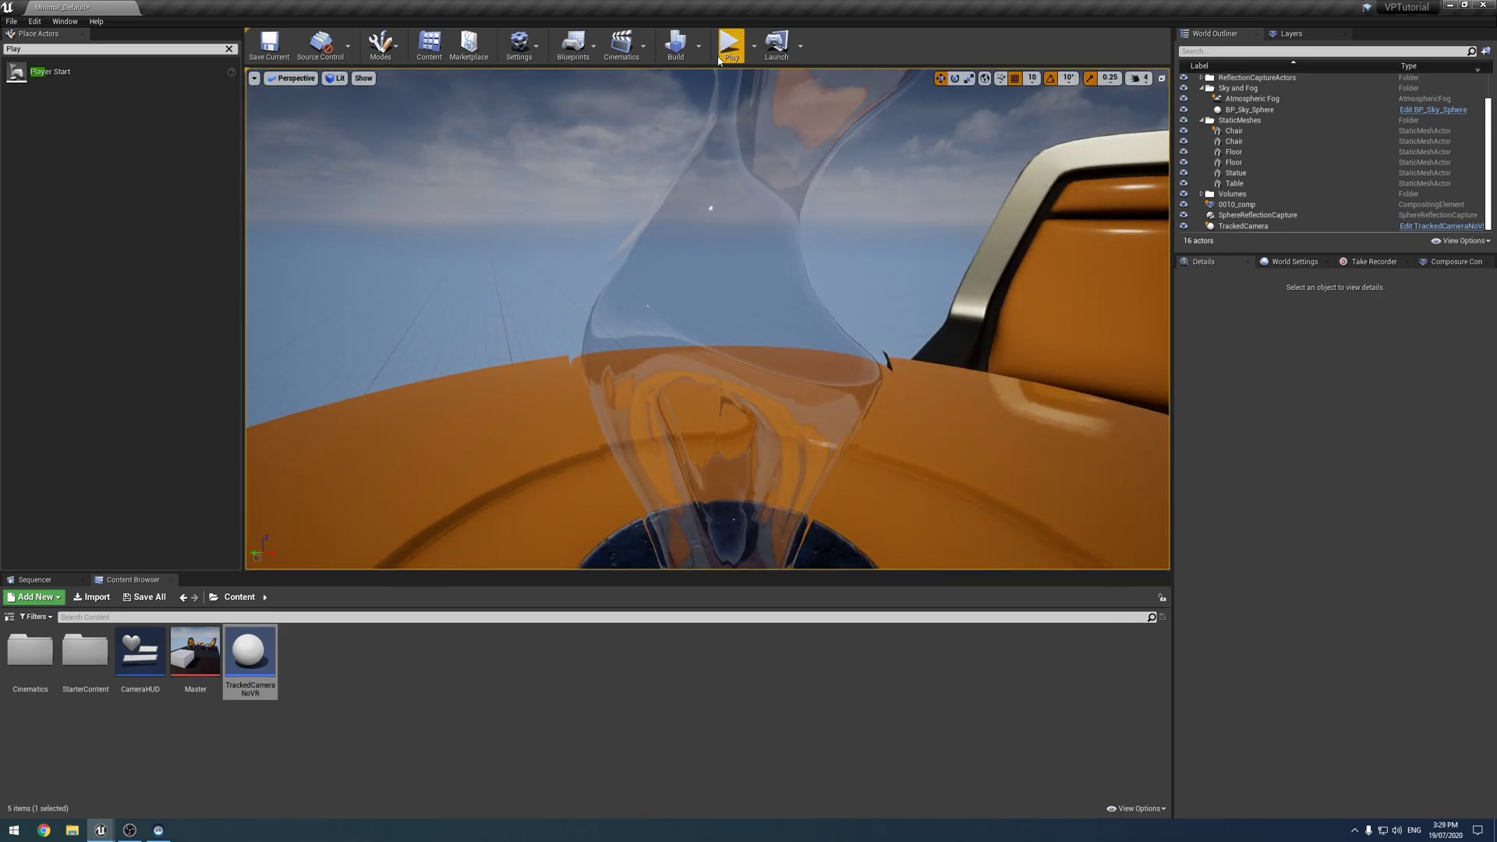
{"action": "left_click", "coordinate": [719, 59]}
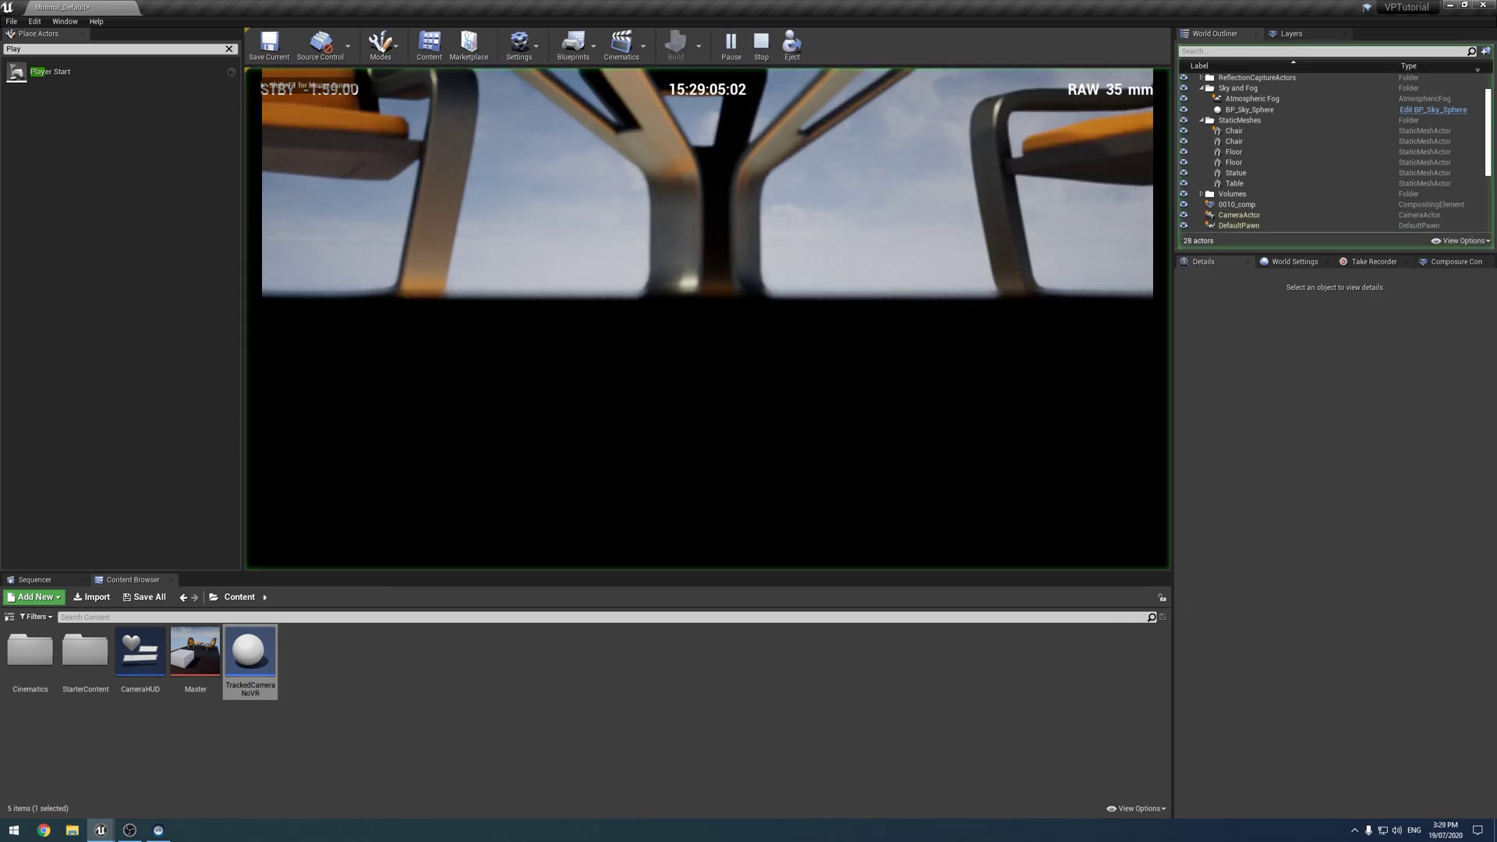
{"action": "key", "text": "Escape"}
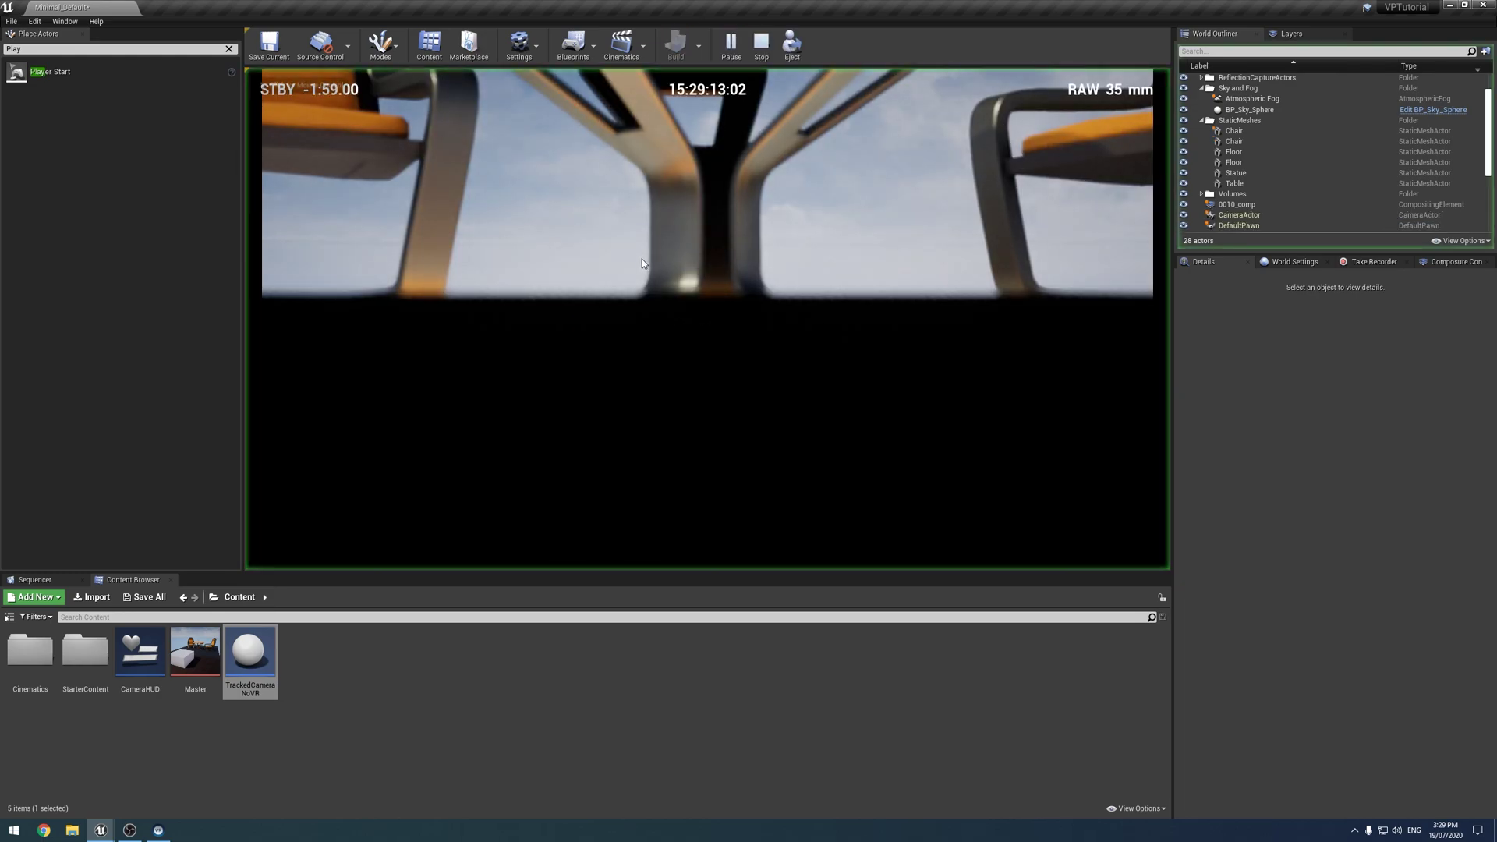
{"action": "left_click", "coordinate": [646, 277]}
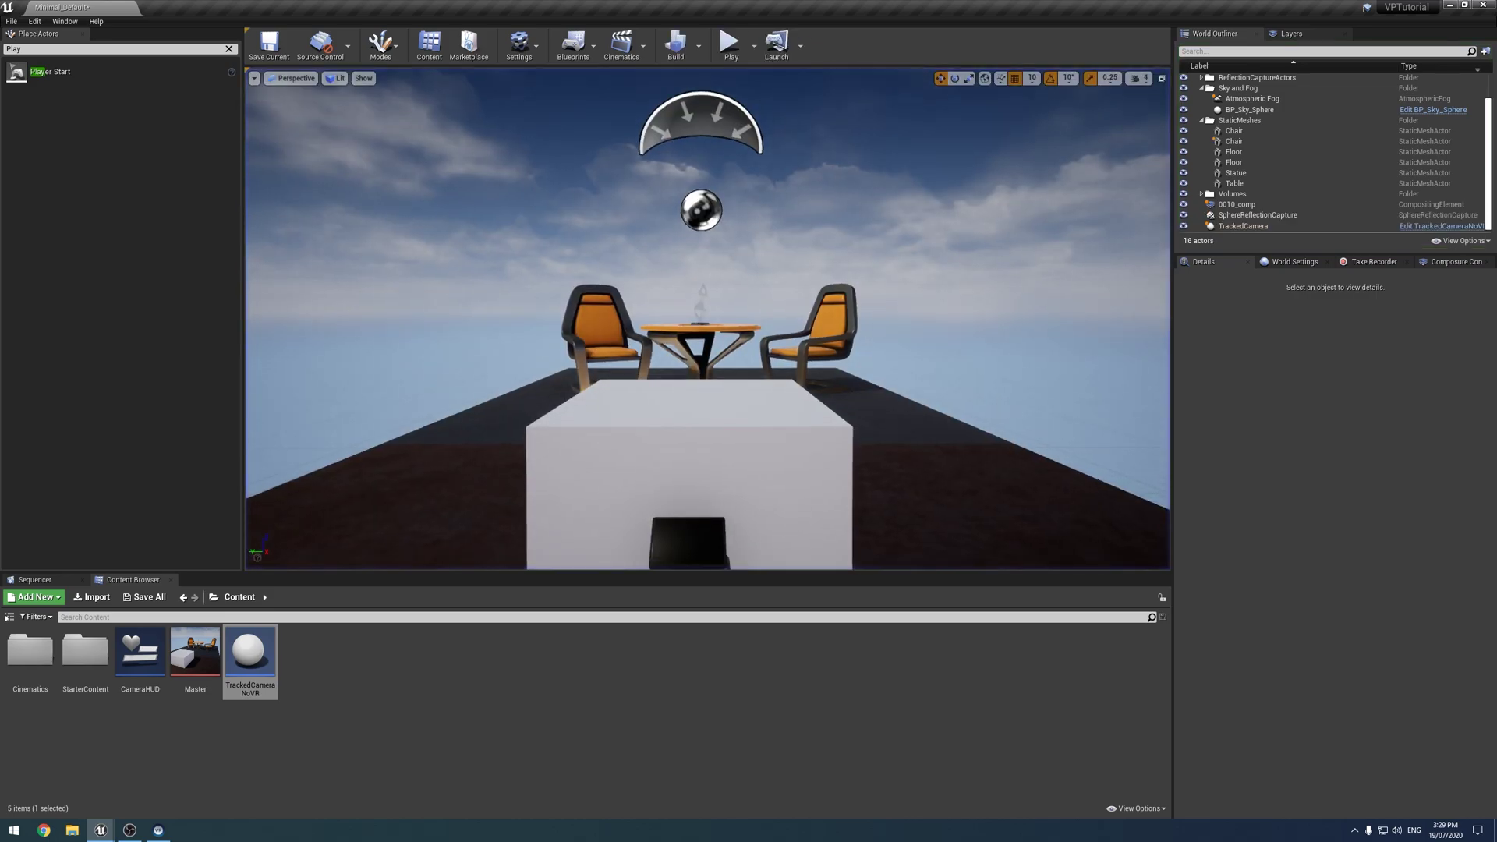
{"action": "key", "text": "Escape"}
Play the level again, inspect the spawned PlayerController's details while it runs, and stop the preview.
{"action": "mouse_move", "coordinate": [707, 318]}
{"action": "right_mouse_down"}
{"action": "mouse_move", "coordinate": [708, 195]}
{"action": "mouse_move", "coordinate": [733, 318]}
{"action": "right_mouse_up"}
{"action": "mouse_move", "coordinate": [627, 296]}
{"action": "right_mouse_down"}
{"action": "mouse_move", "coordinate": [627, 249]}
{"action": "mouse_move", "coordinate": [562, 265]}
{"action": "mouse_move", "coordinate": [627, 295]}
{"action": "right_mouse_up"}
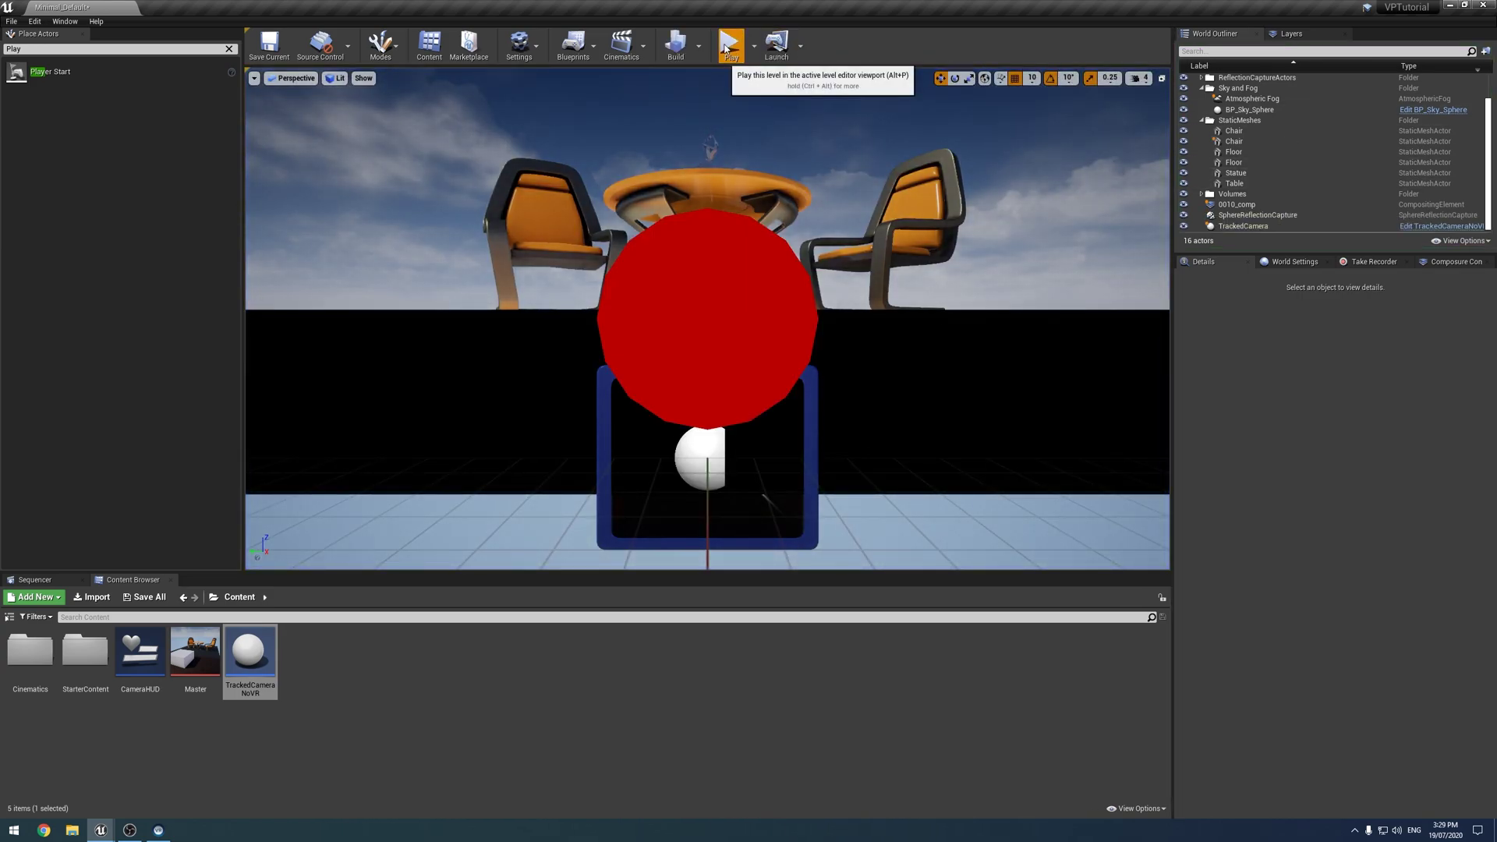
{"action": "left_click", "coordinate": [729, 45]}
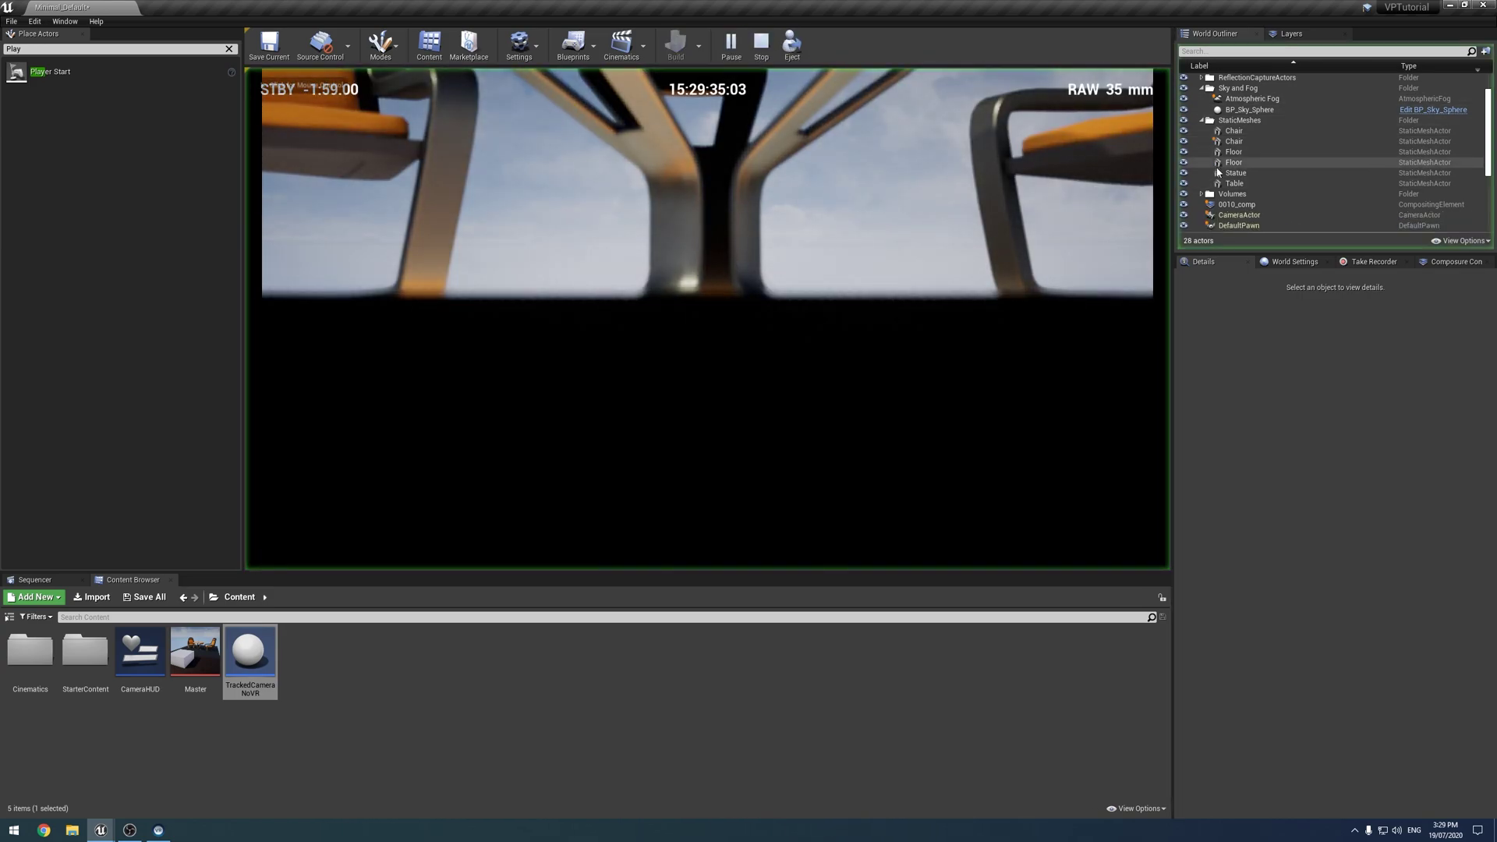
{"action": "scroll", "coordinate": [1298, 178], "scroll_direction": "down", "scroll_amount": 2}
{"action": "scroll", "coordinate": [1279, 180], "scroll_direction": "down", "scroll_amount": 1}
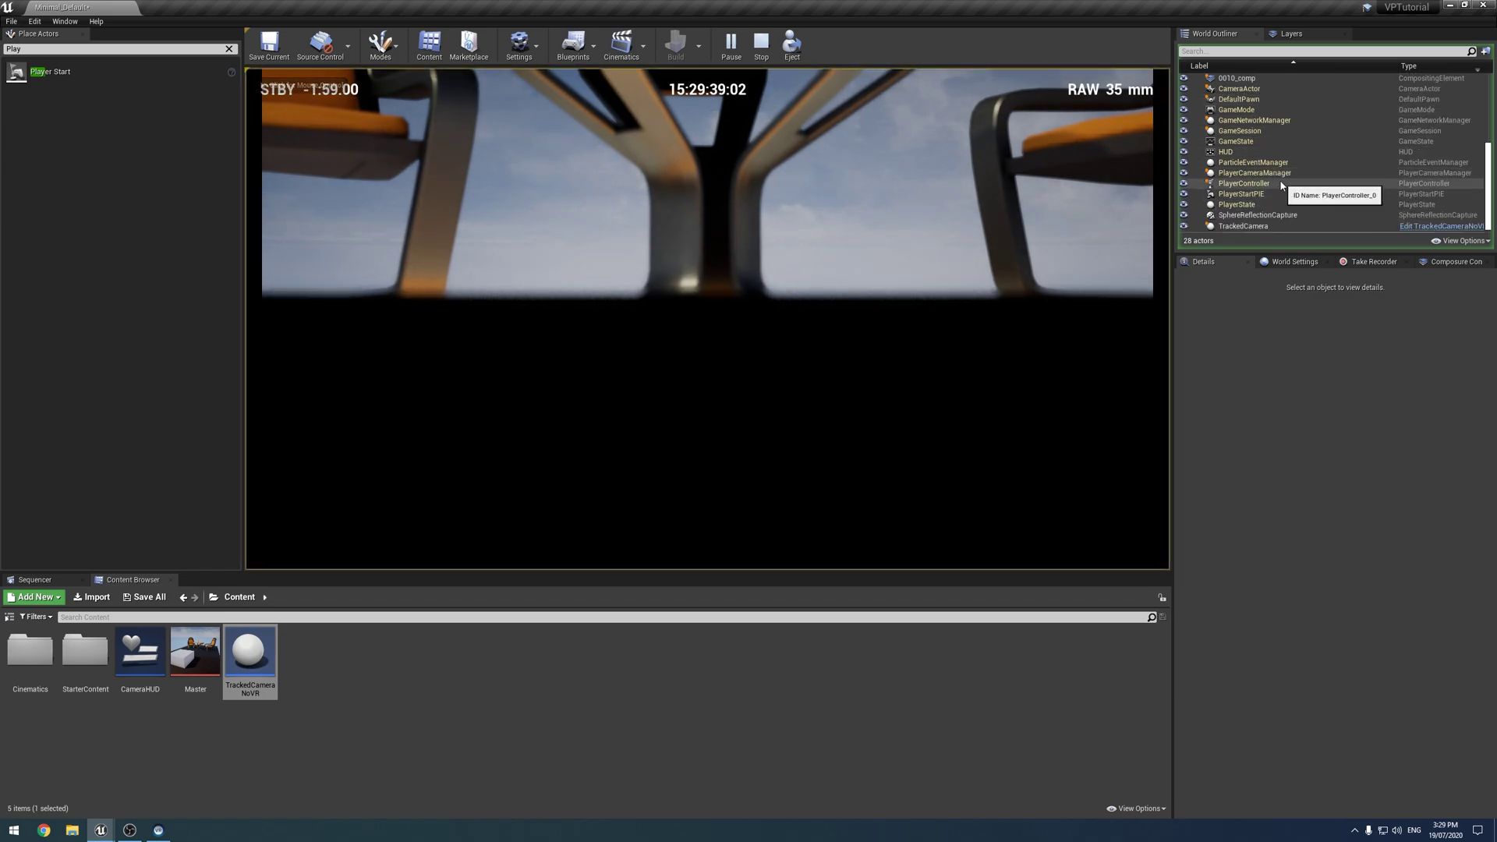
{"action": "left_click", "coordinate": [1281, 184]}
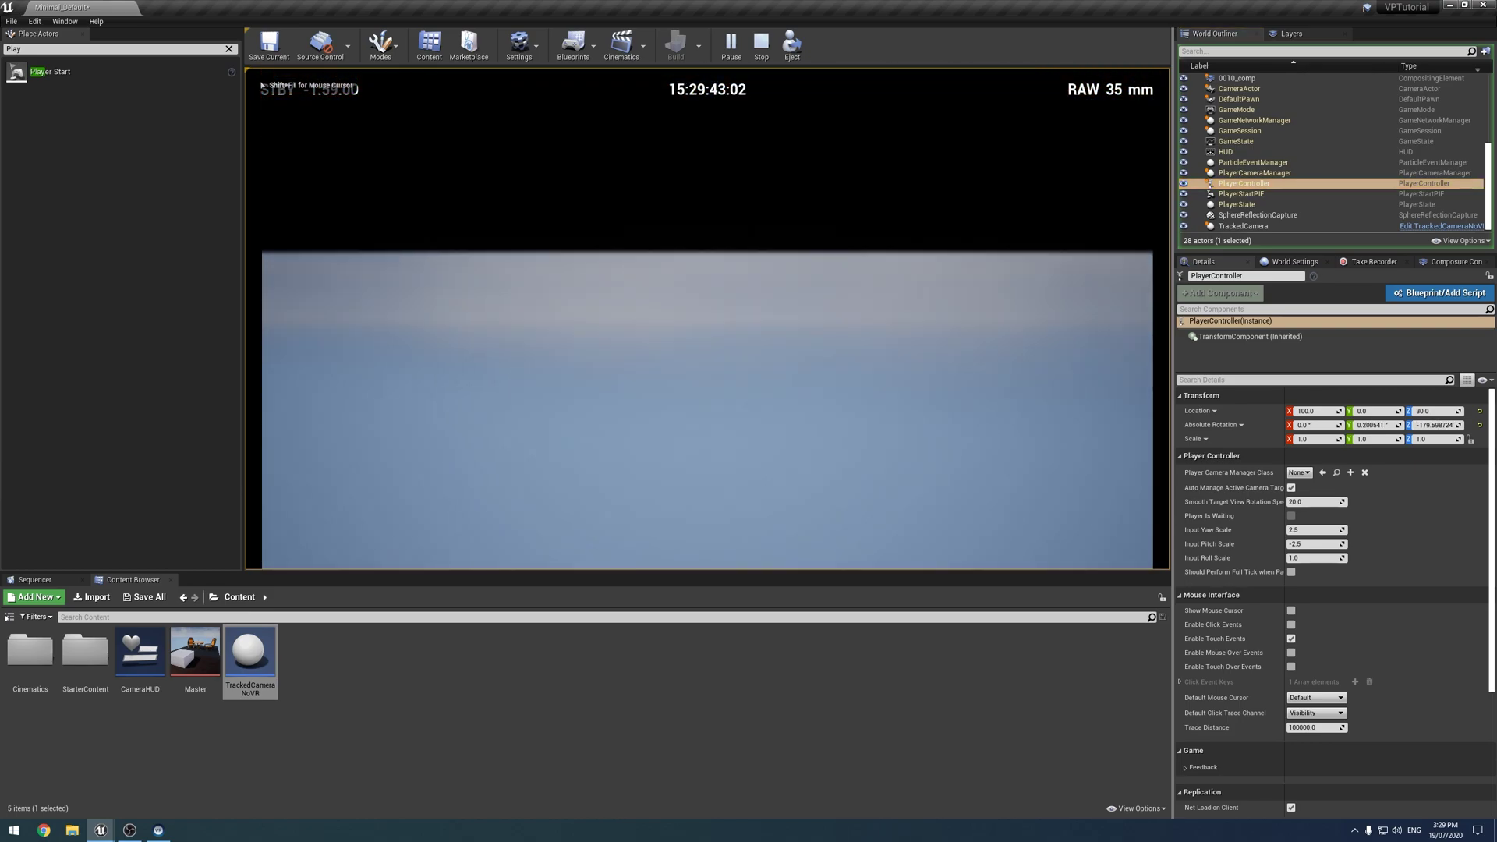
{"action": "key", "text": "Escape"}
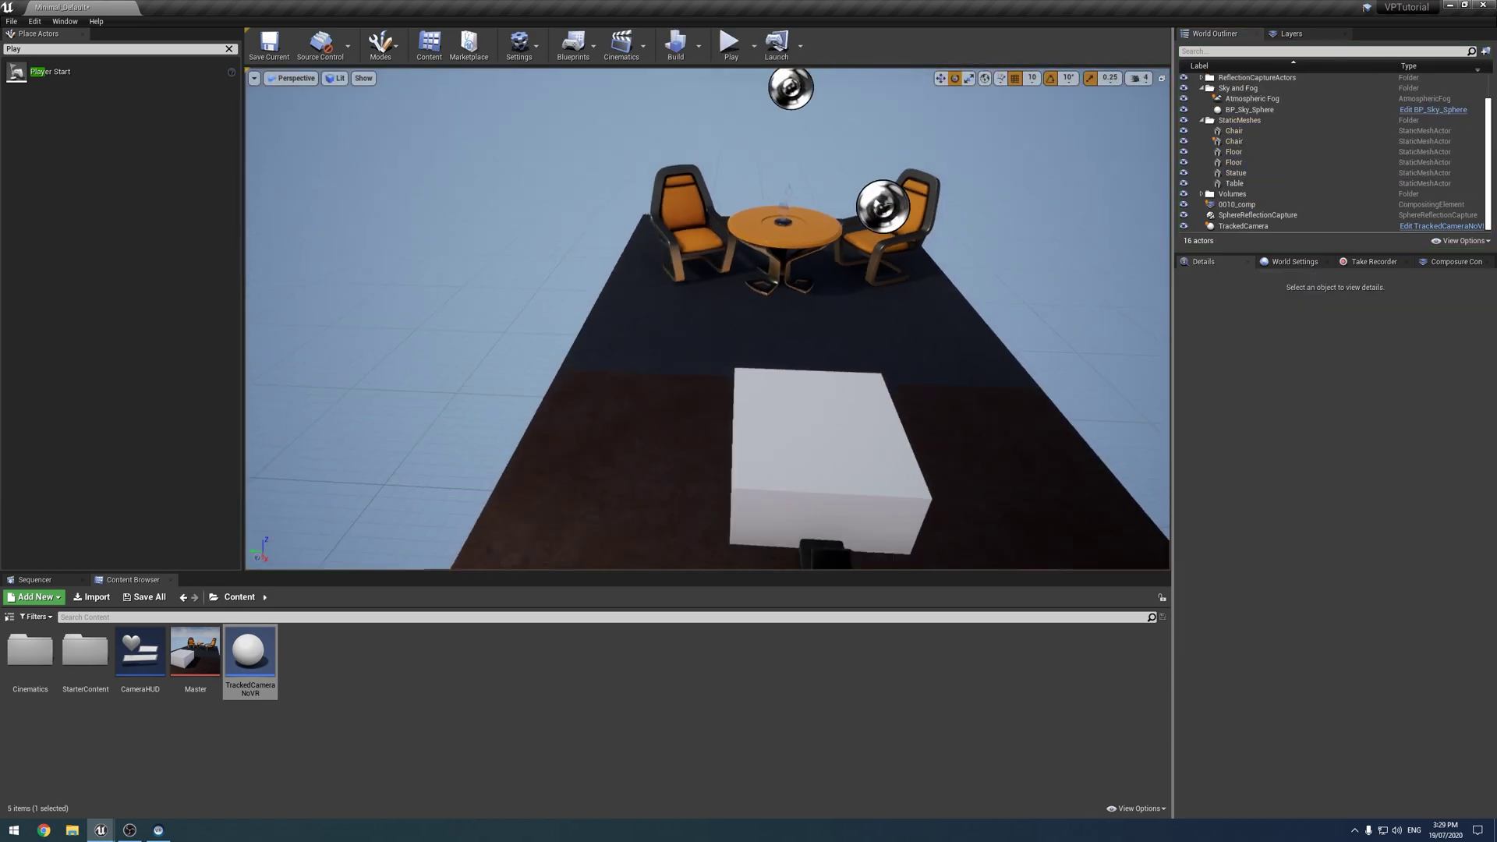
{"action": "mouse_move", "coordinate": [906, 251]}
{"action": "right_mouse_down"}
{"action": "mouse_move", "coordinate": [1014, 328]}
{"action": "mouse_move", "coordinate": [906, 251]}
{"action": "right_mouse_up"}
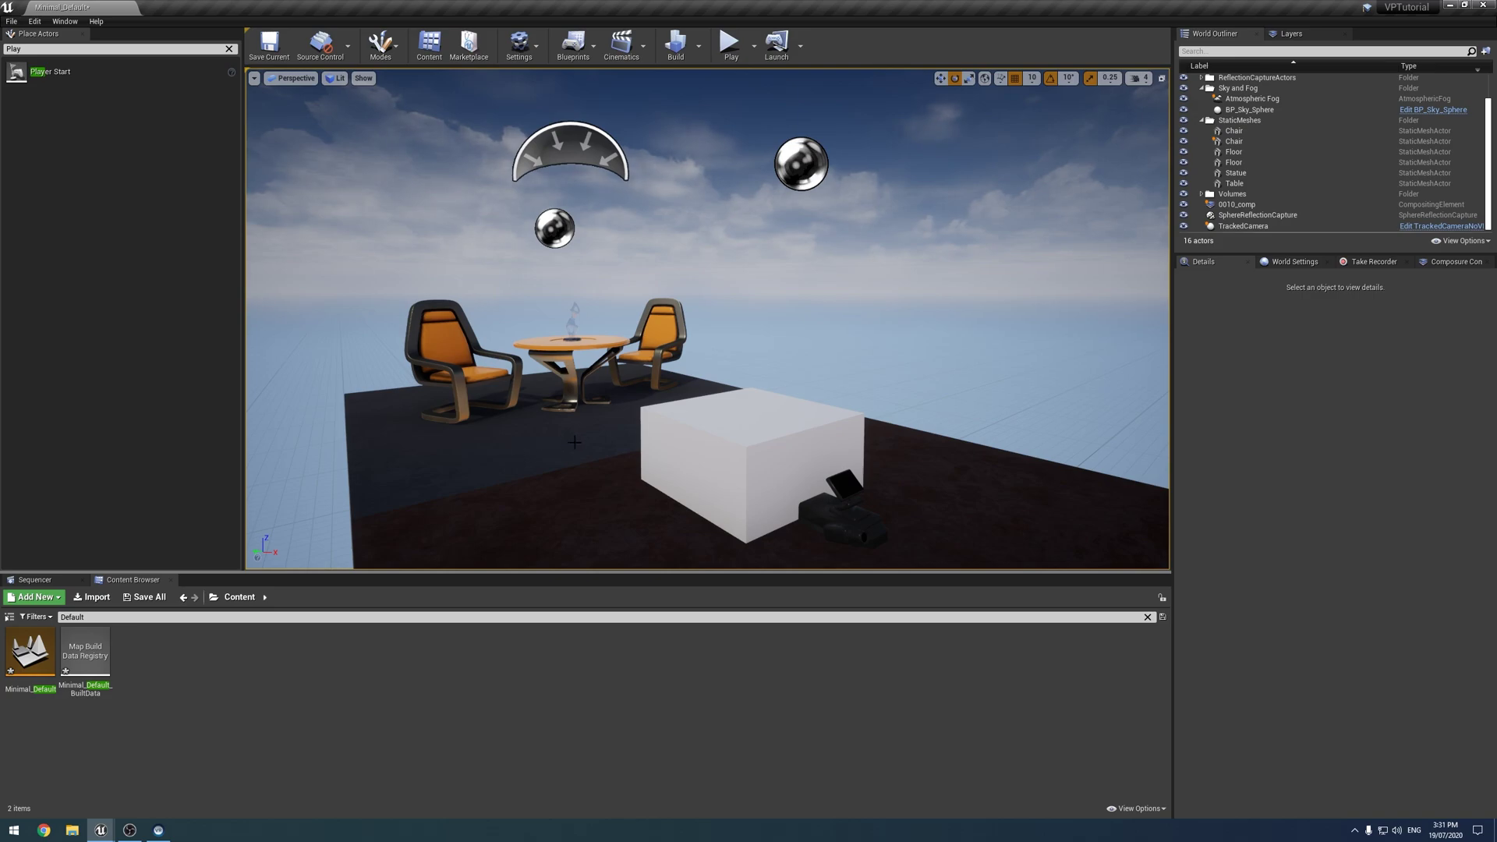
{"action": "right_click_drag", "start_coordinate": [577, 441], "coordinate": [577, 441]}
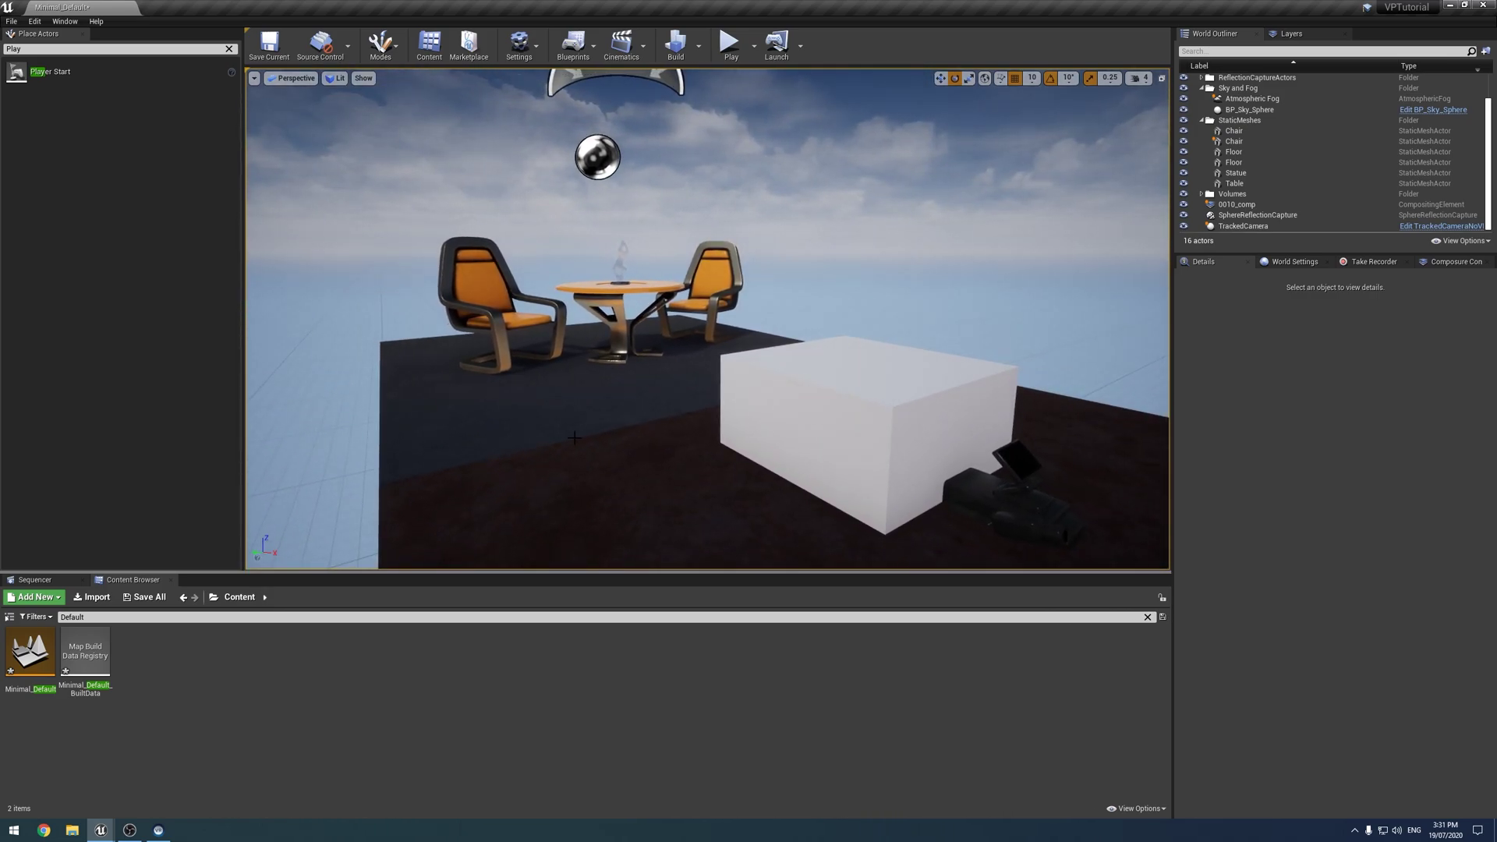
{"action": "right_click_drag", "start_coordinate": [600, 401], "coordinate": [594, 422]}
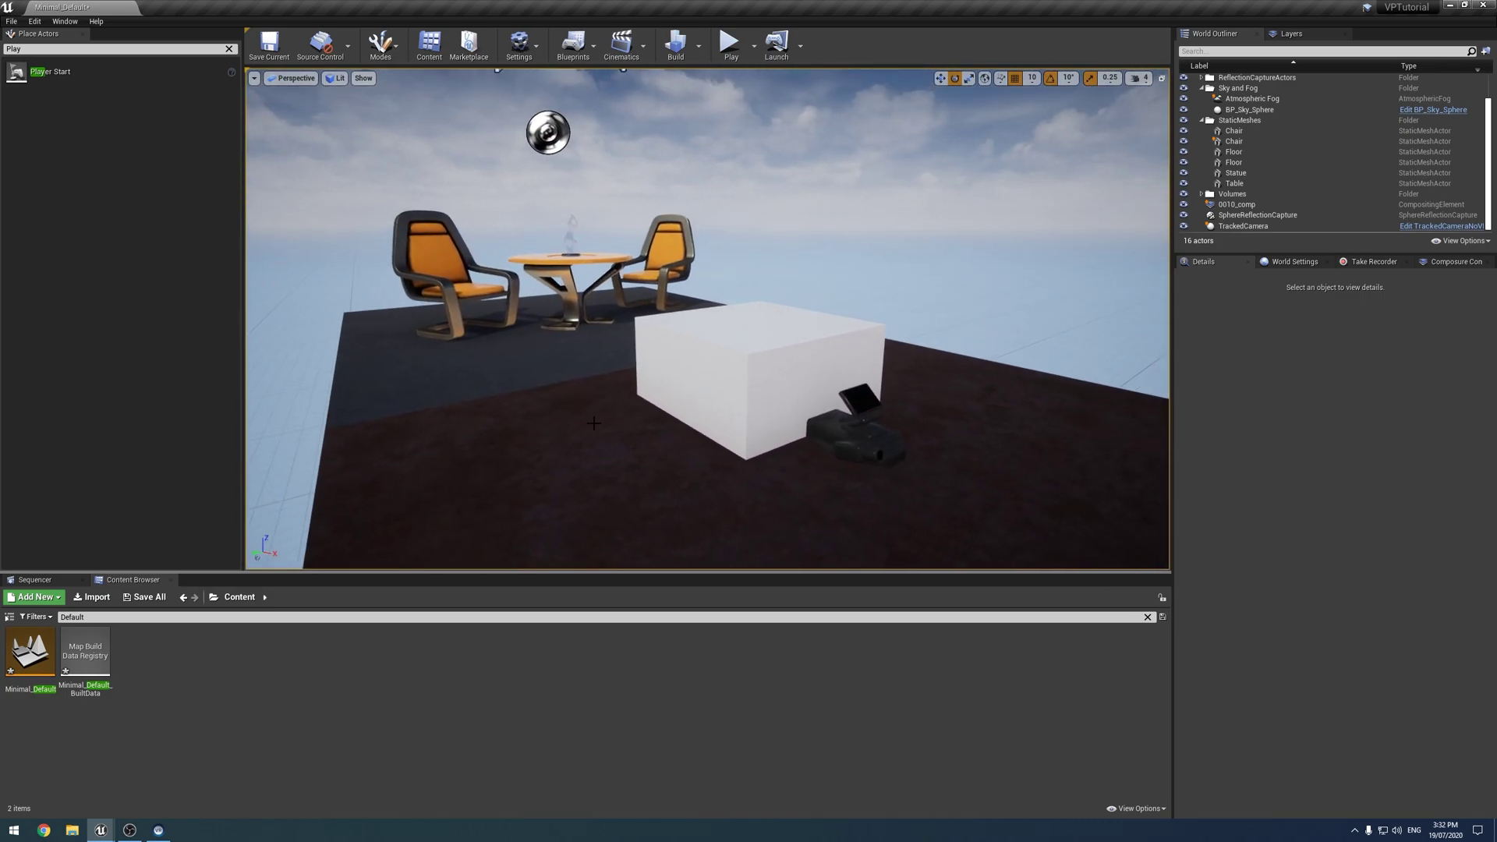
{"action": "left_click", "coordinate": [1112, 808]}
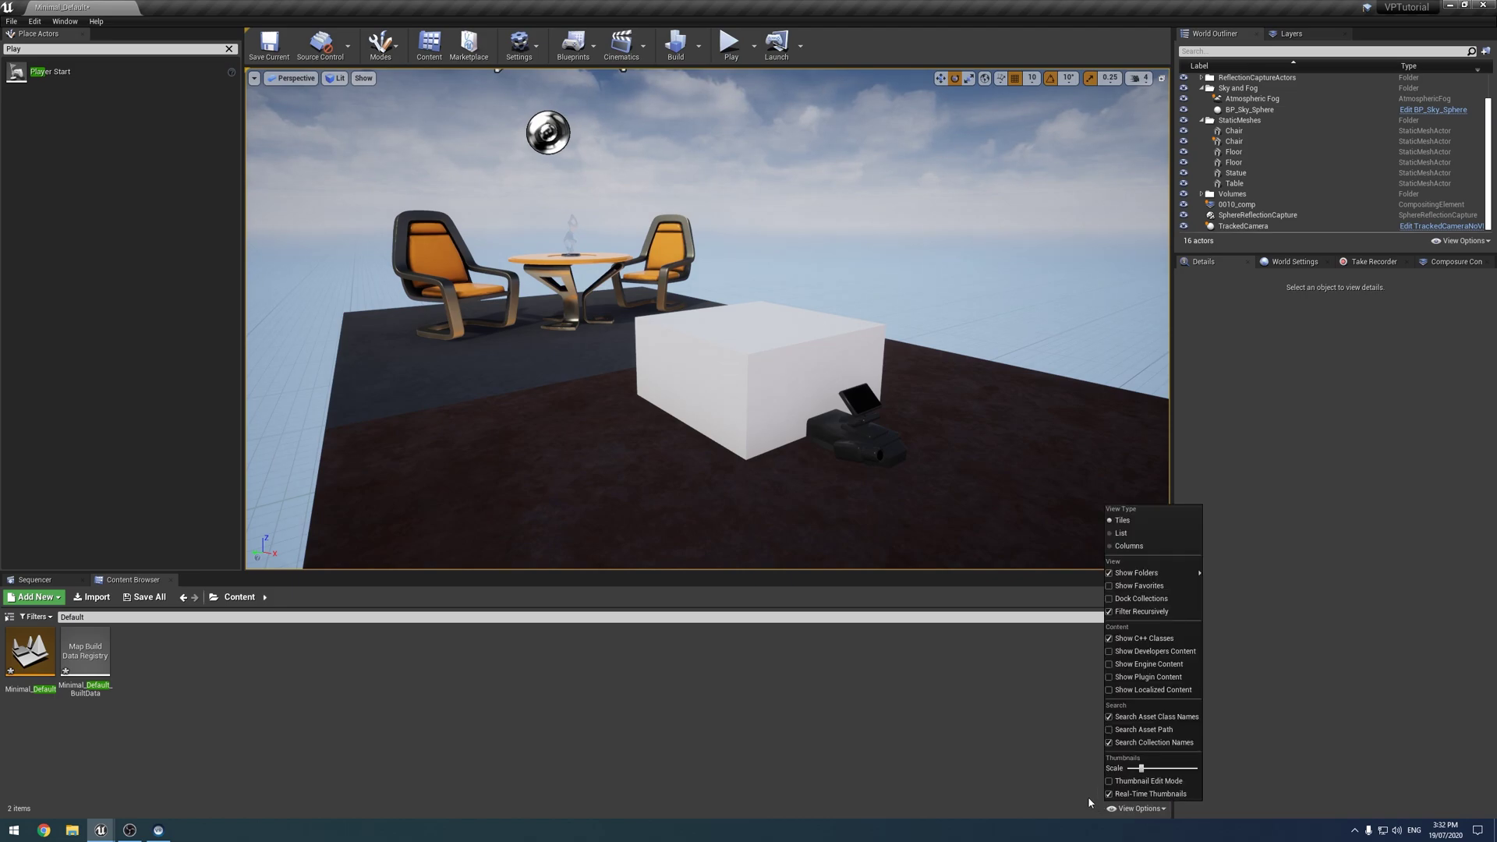
{"action": "left_click", "coordinate": [1041, 780]}
{"action": "right_click_drag", "start_coordinate": [592, 421], "coordinate": [499, 367]}
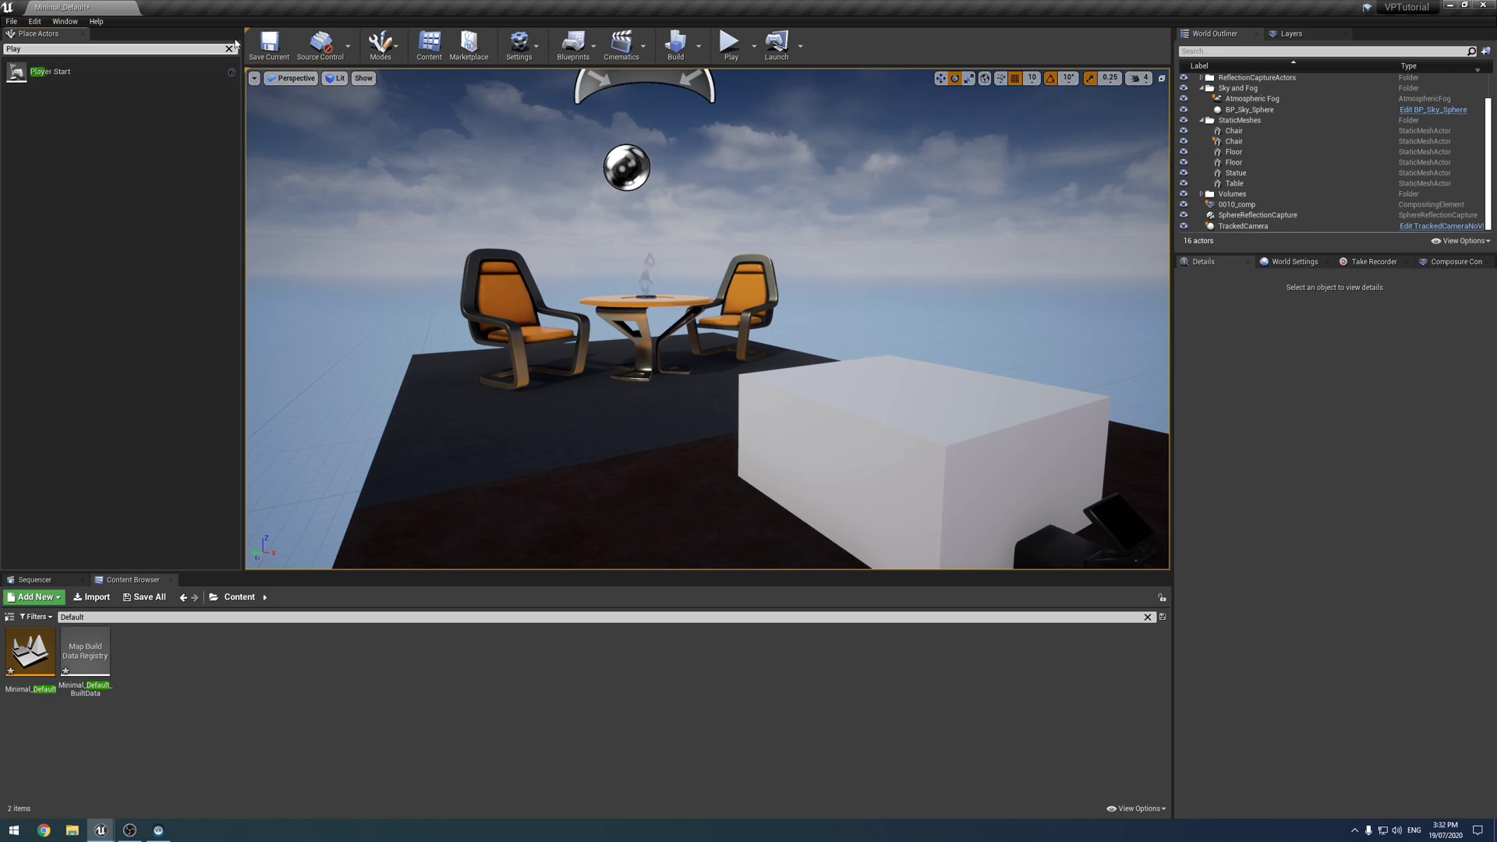
Find the Player Start actor with the search term "Player" and place one on the brown floor behind the tracked camera.
{"action": "left_click", "coordinate": [228, 48]}
{"action": "key", "text": "s"}
{"action": "right_click_drag", "start_coordinate": [348, 372], "coordinate": [339, 421]}
{"action": "key", "text": "w"}
{"action": "key", "text": "s"}
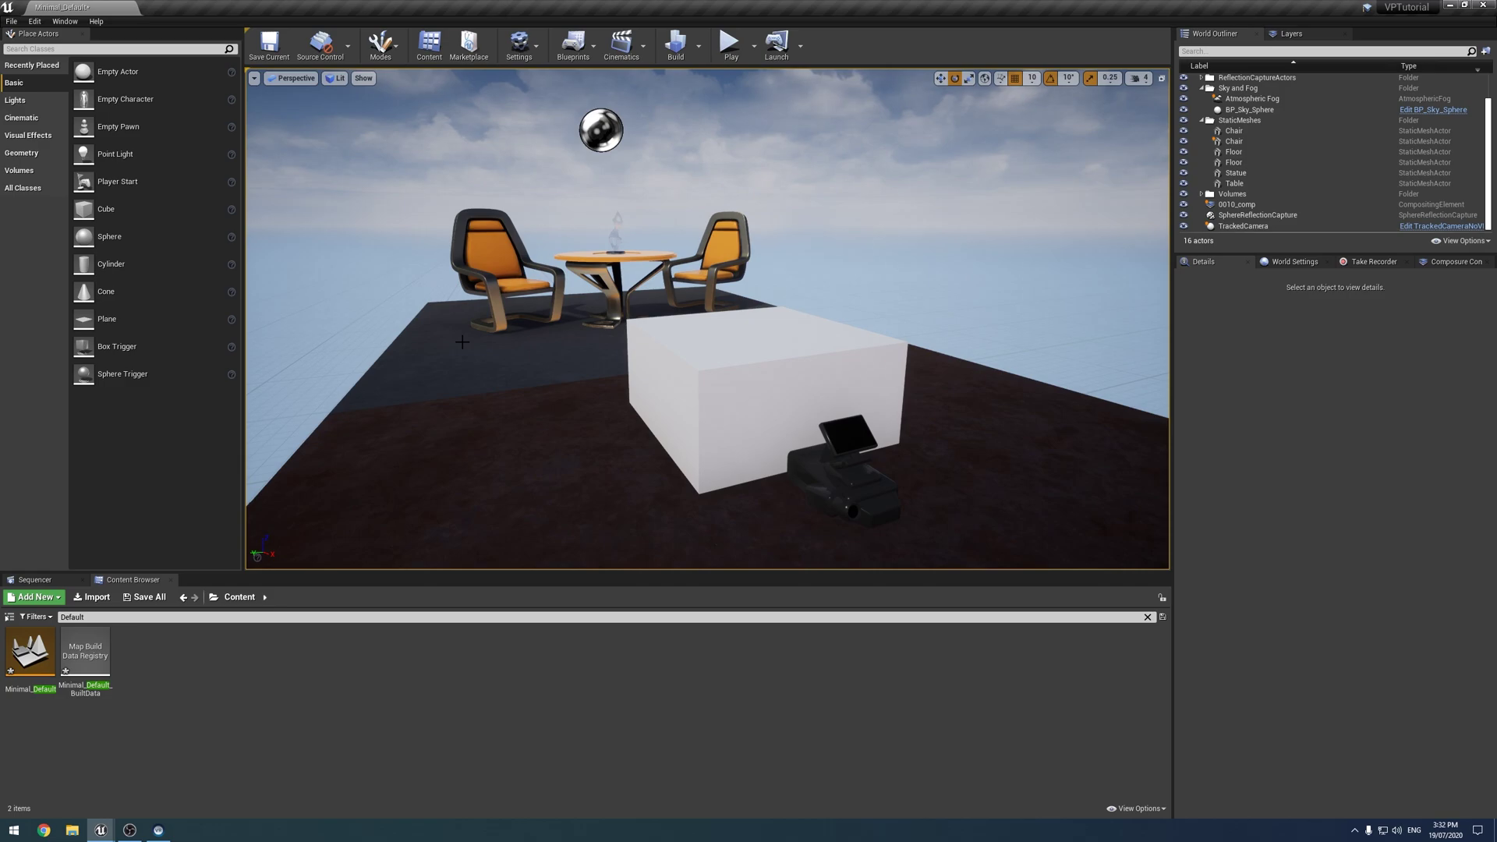
{"action": "right_click_drag", "start_coordinate": [348, 365], "coordinate": [348, 363]}
{"action": "key", "text": "s"}
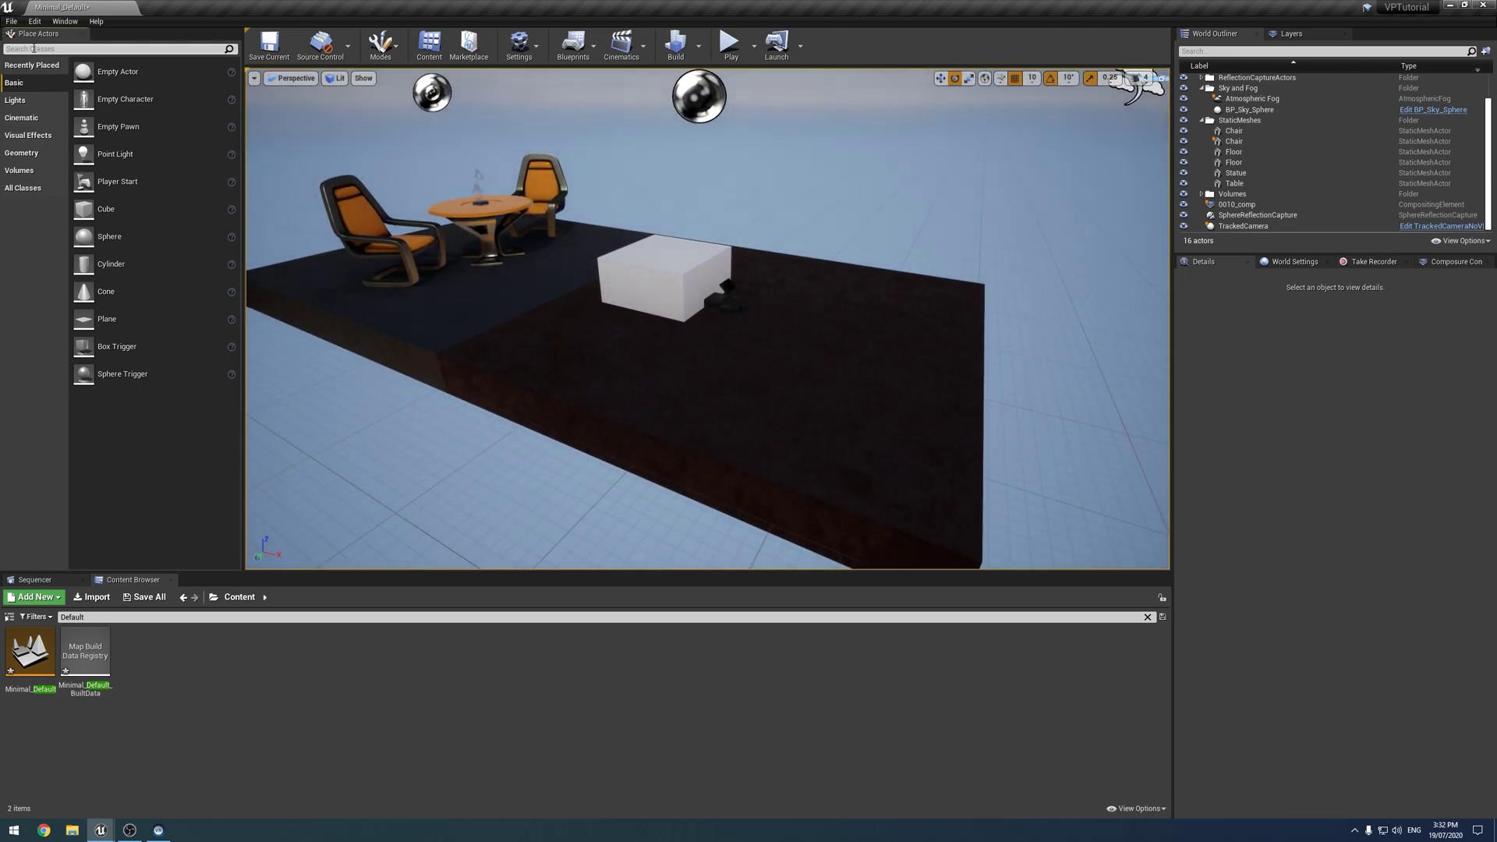
{"action": "left_click", "coordinate": [33, 48]}
{"action": "type", "text": "Player"}
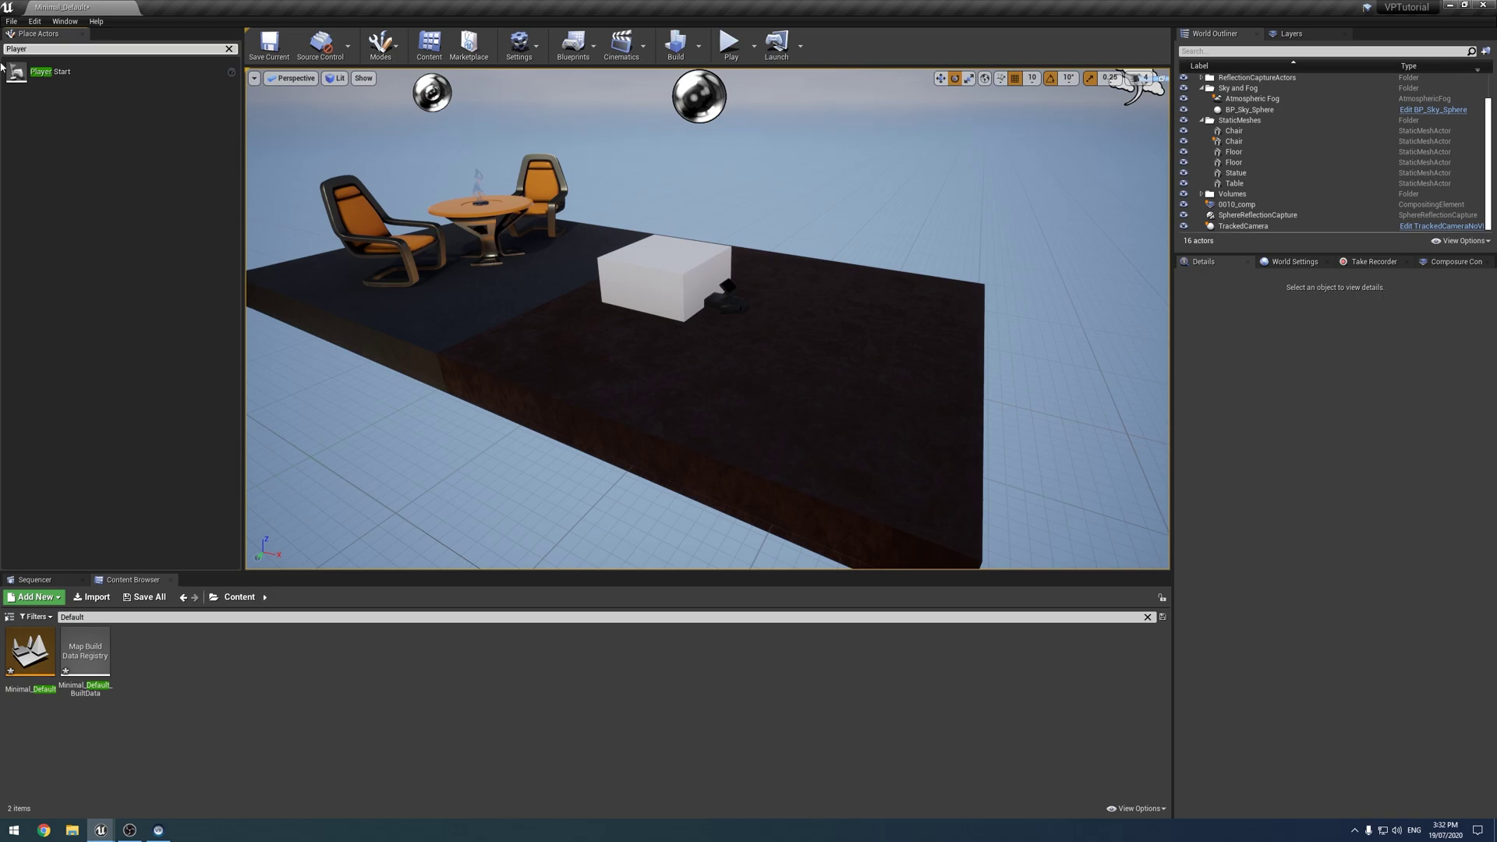
{"action": "left_click_drag", "start_coordinate": [3, 68], "coordinate": [793, 233]}
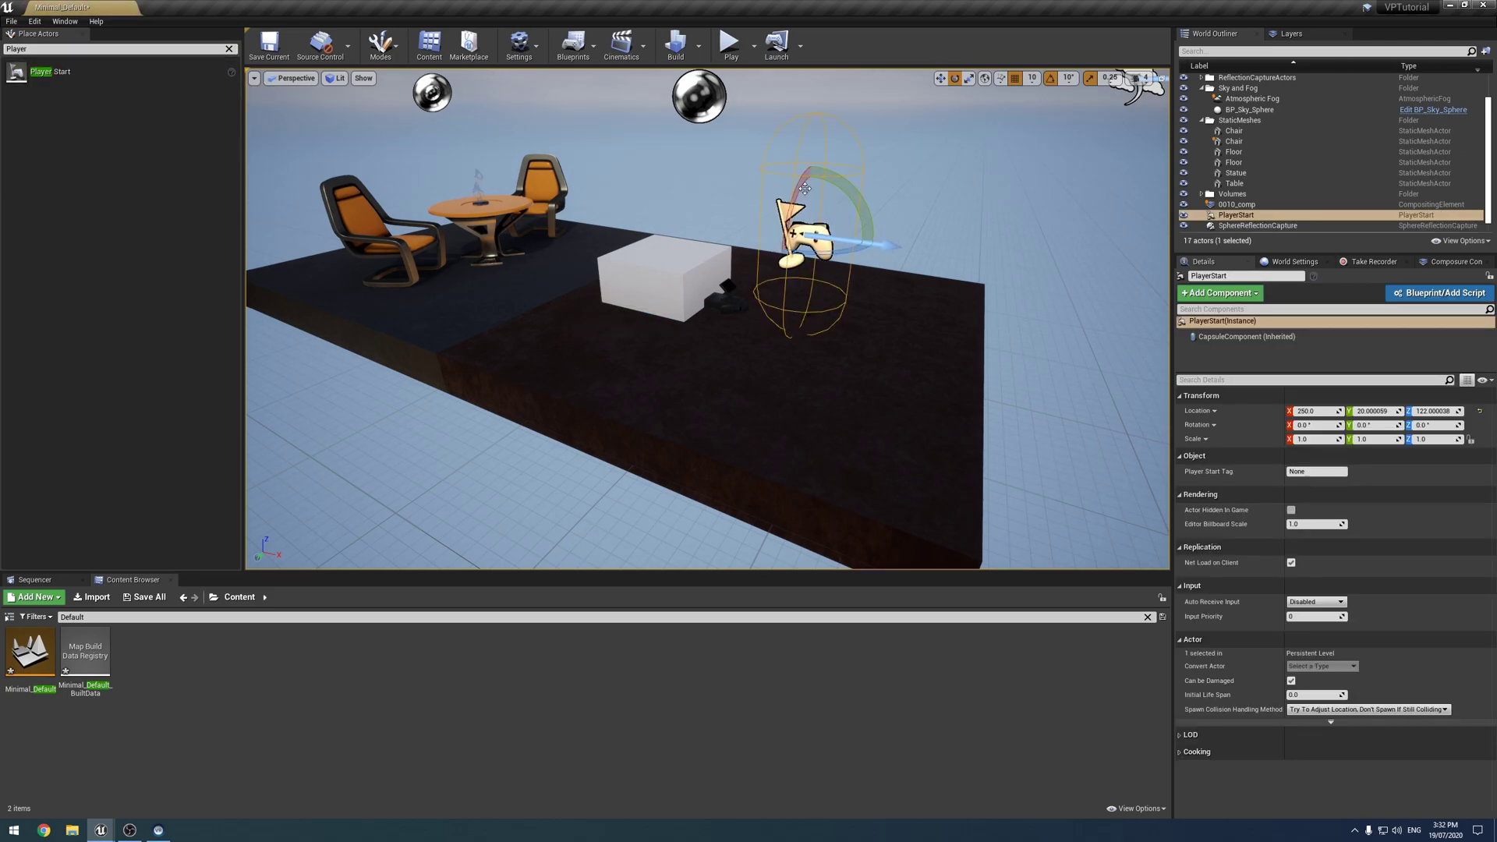
Lower the Player Start beneath the floor to a Z location of about -158 and play the level.
{"action": "right_click_drag", "start_coordinate": [796, 470], "coordinate": [690, 100]}
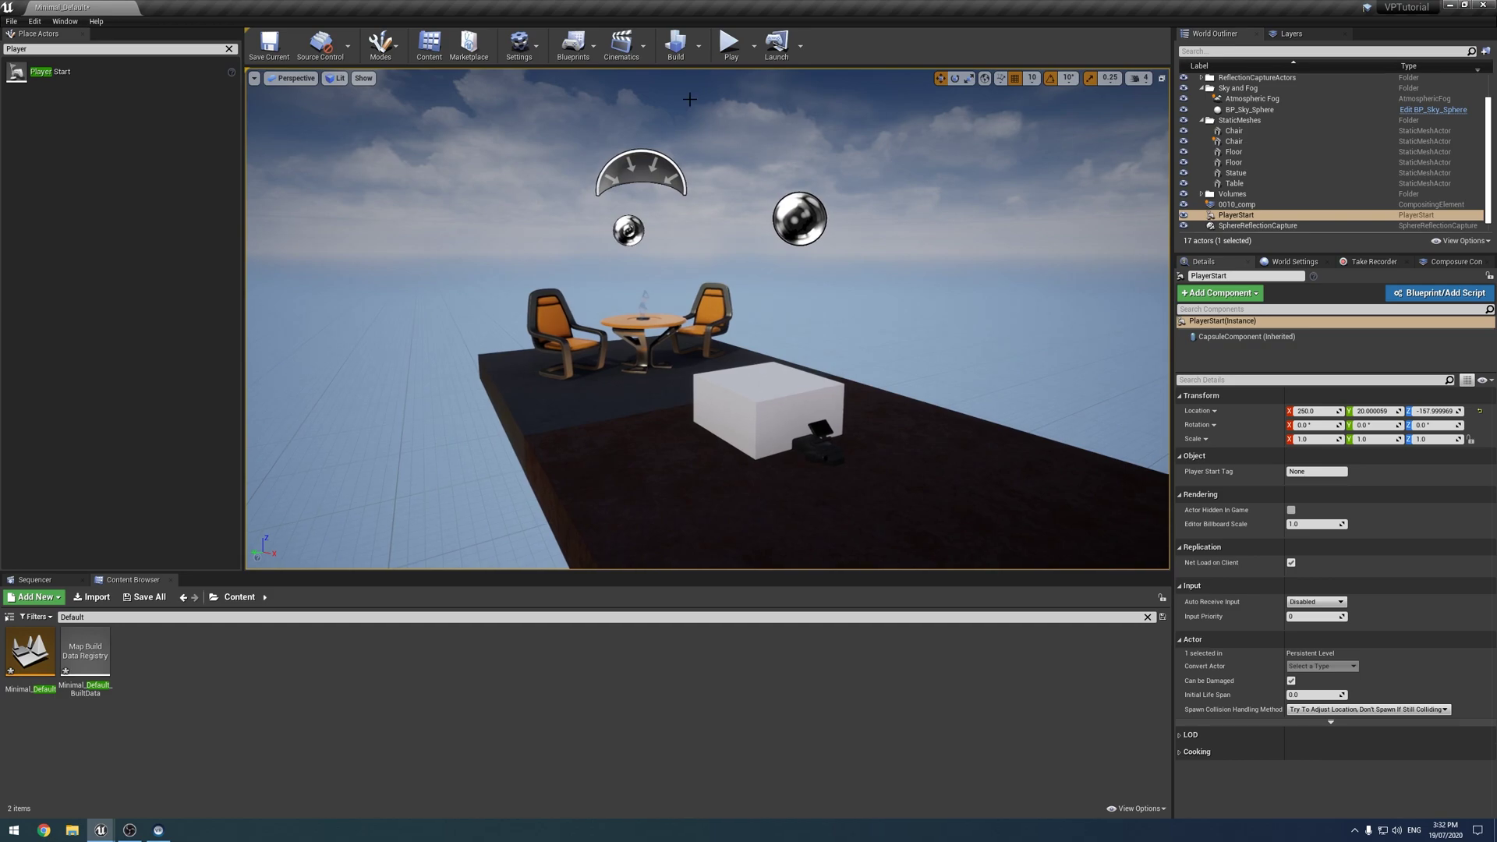
{"action": "left_click", "coordinate": [730, 62]}
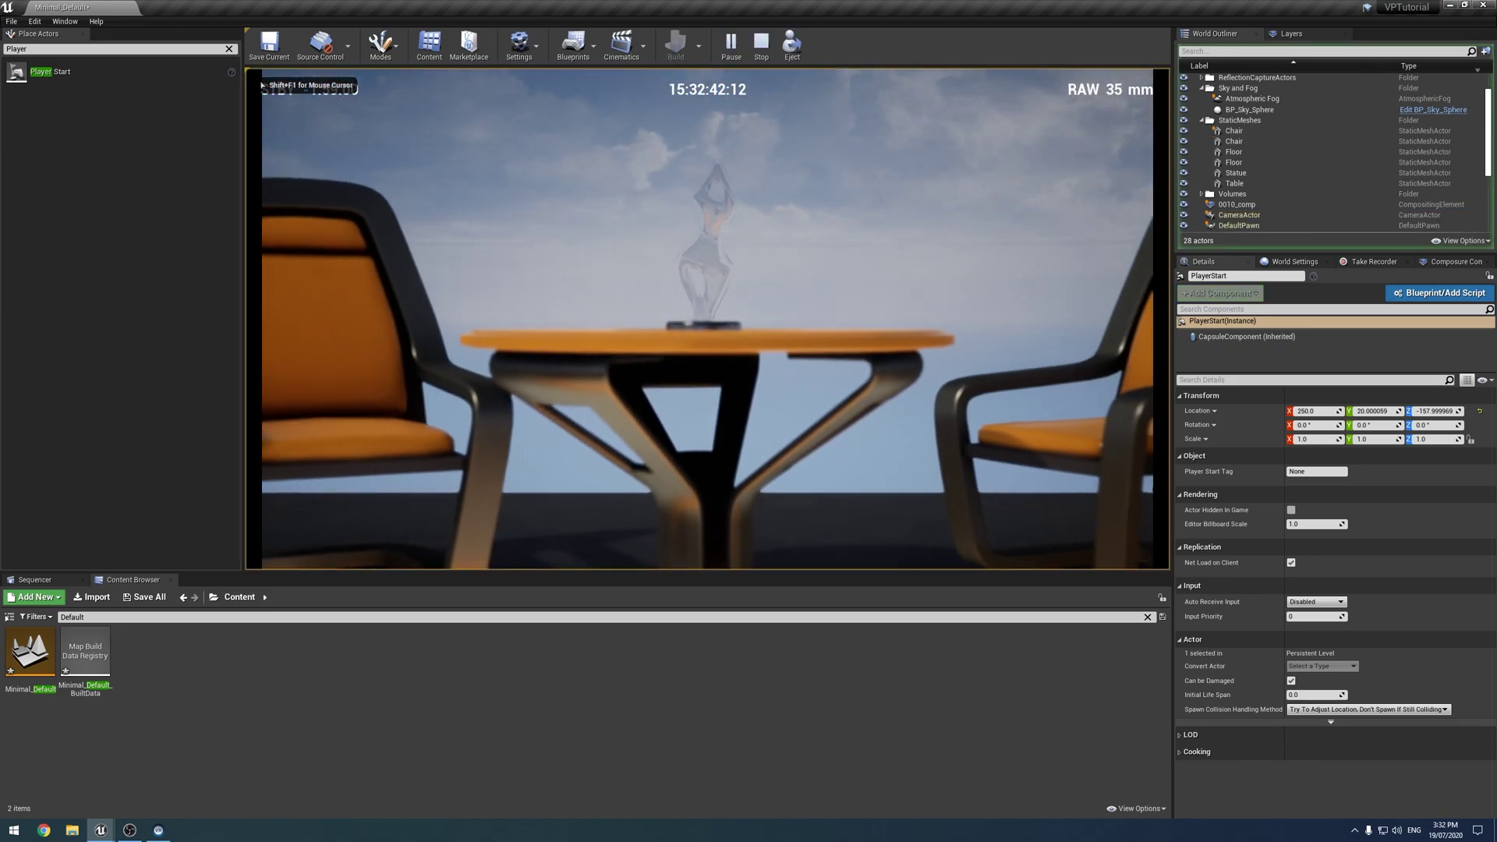